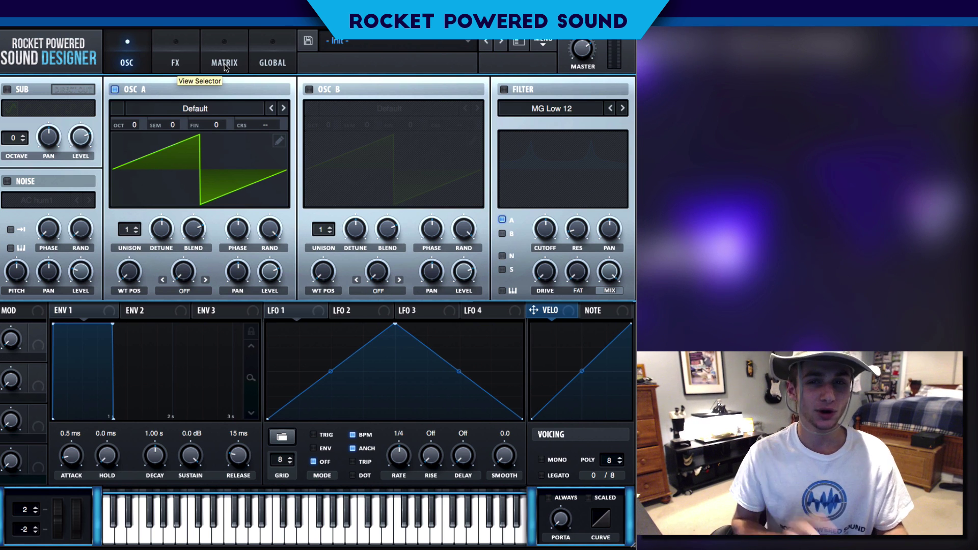
Load the Spectral wavetable Monster 2 [SL] into OSC A and raise its wavetable position slightly
click(195, 109)
mouse_move(198, 181)
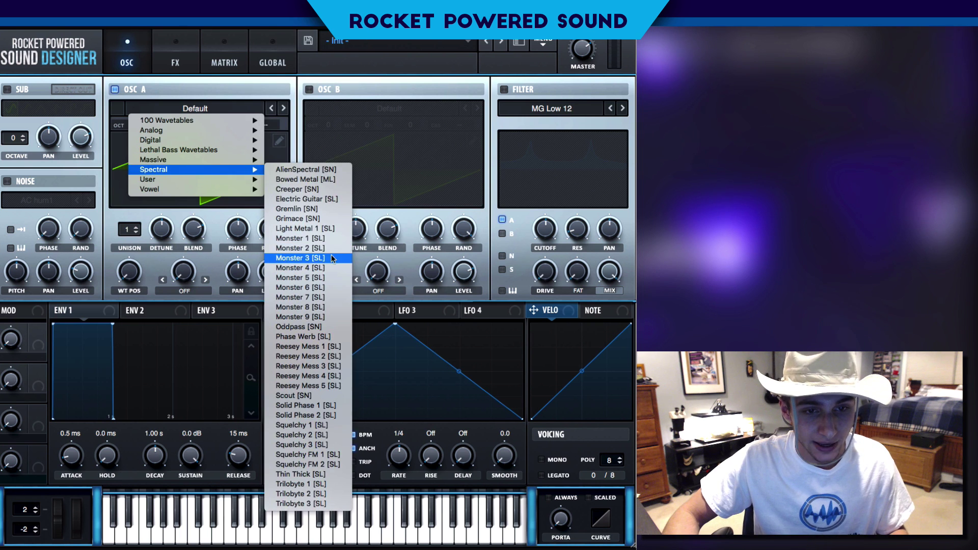
click(327, 246)
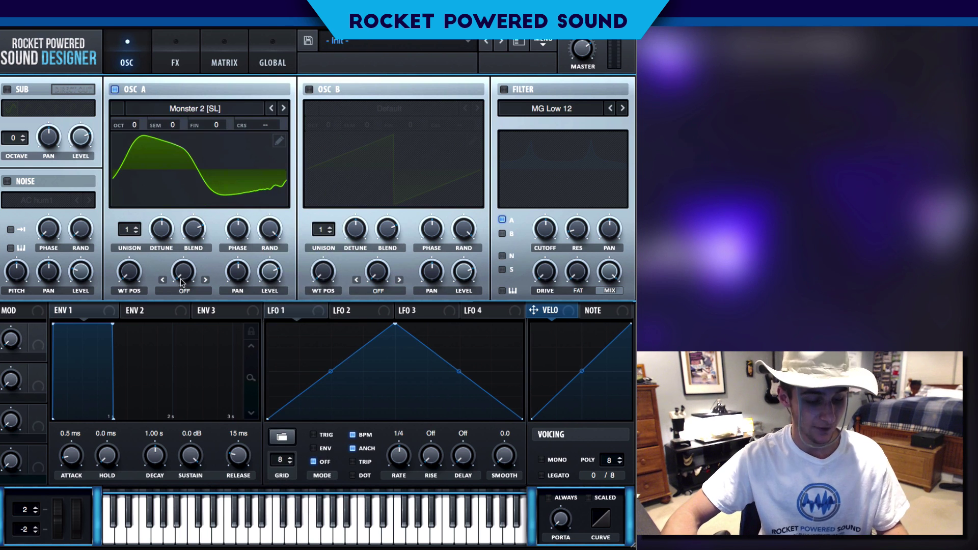
drag(129, 275, 127, 244)
drag(135, 278, 136, 277)
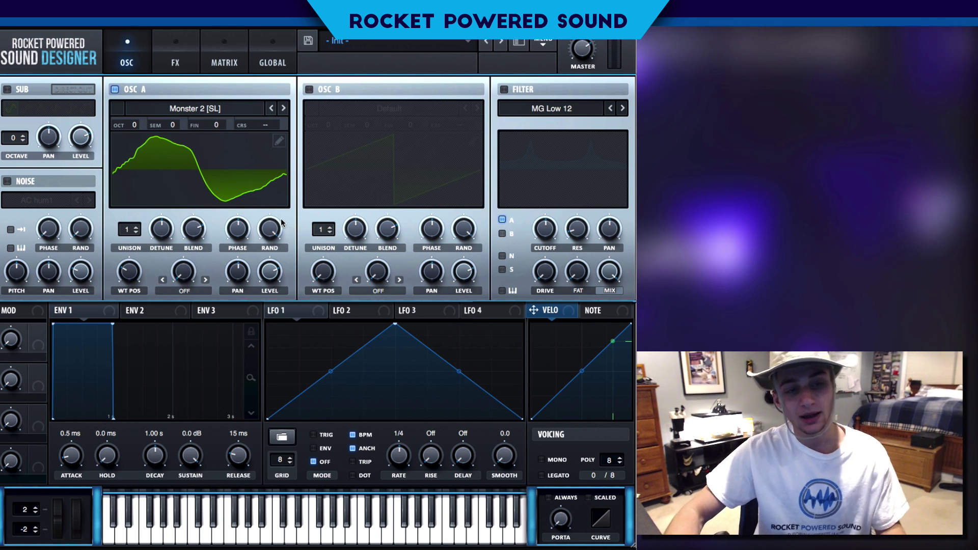
Set OSC A's warp mode to FM (from B), with OSC B enabled as the source, and adjust the warp amount
mouse_move(281, 223)
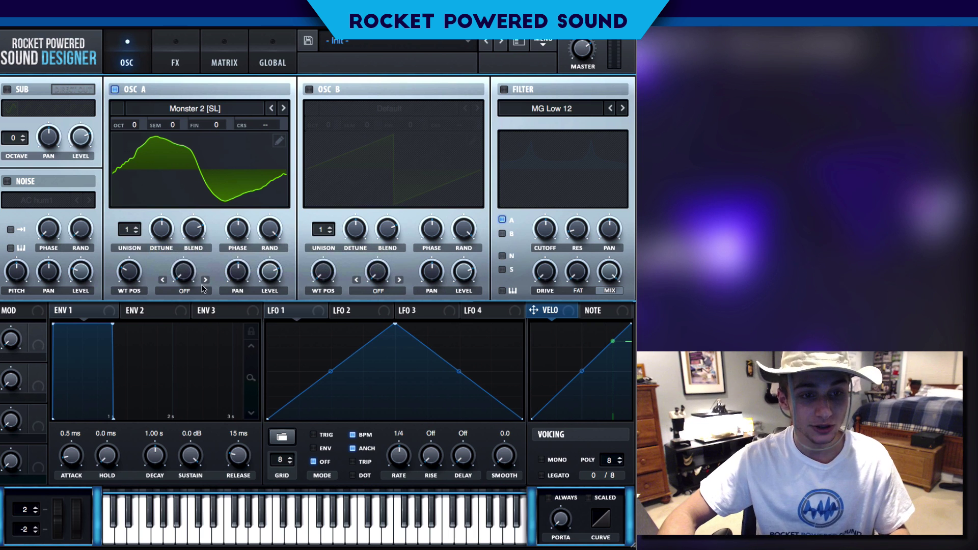
click(184, 291)
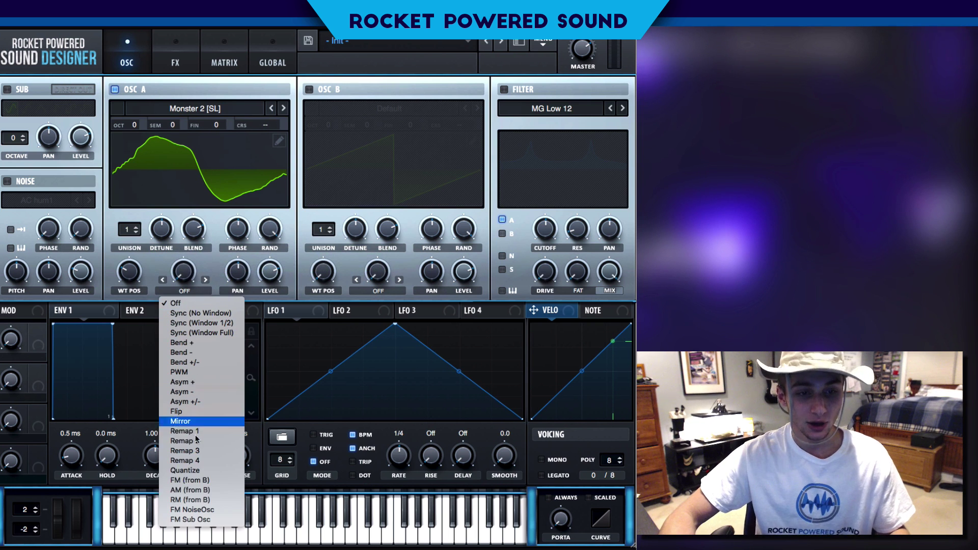
click(202, 481)
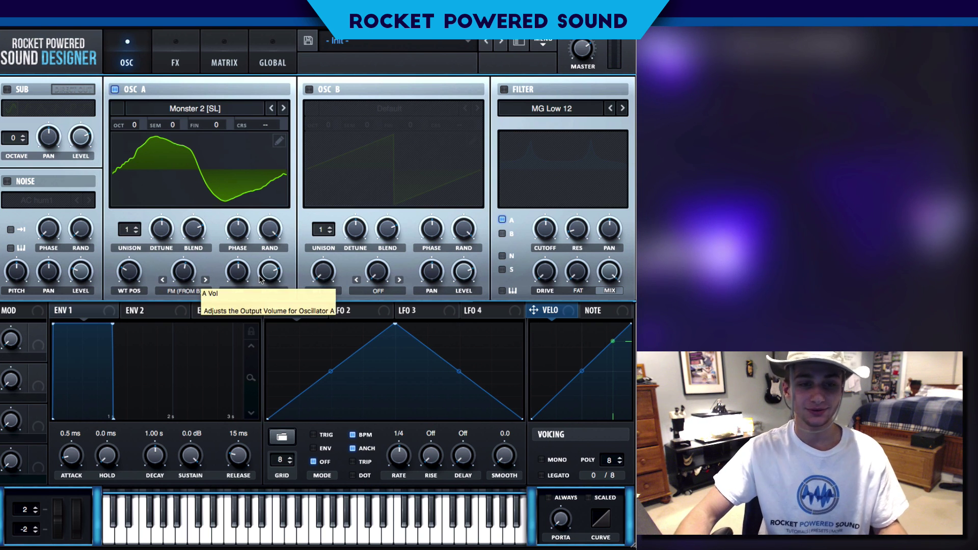
click(309, 90)
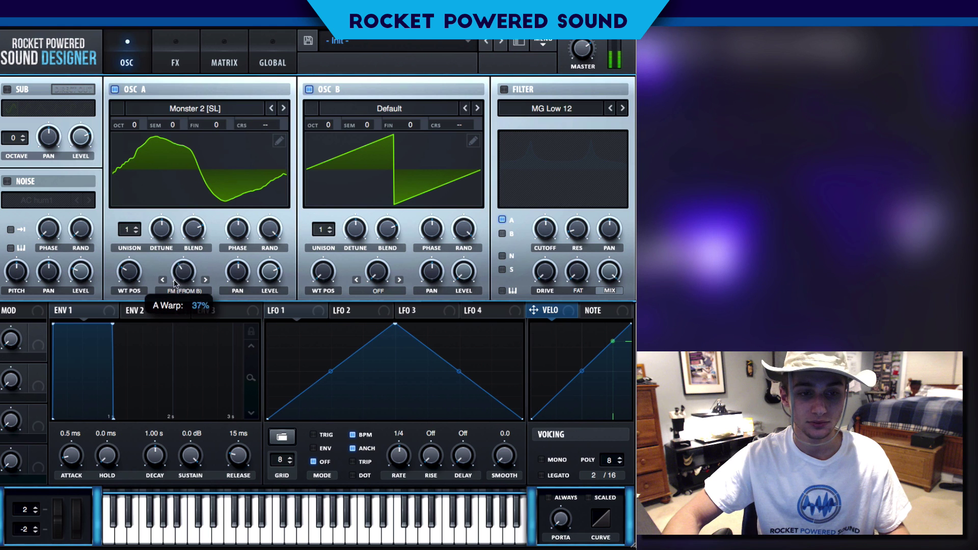
drag(181, 266, 187, 278)
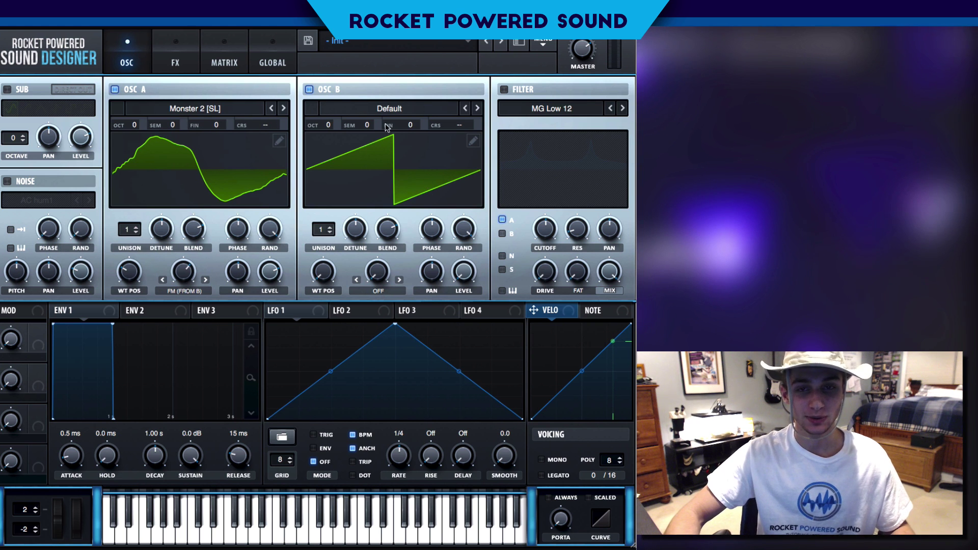
Load the Analog wavetable Basic Shapes into OSC B
click(422, 117)
mouse_move(423, 130)
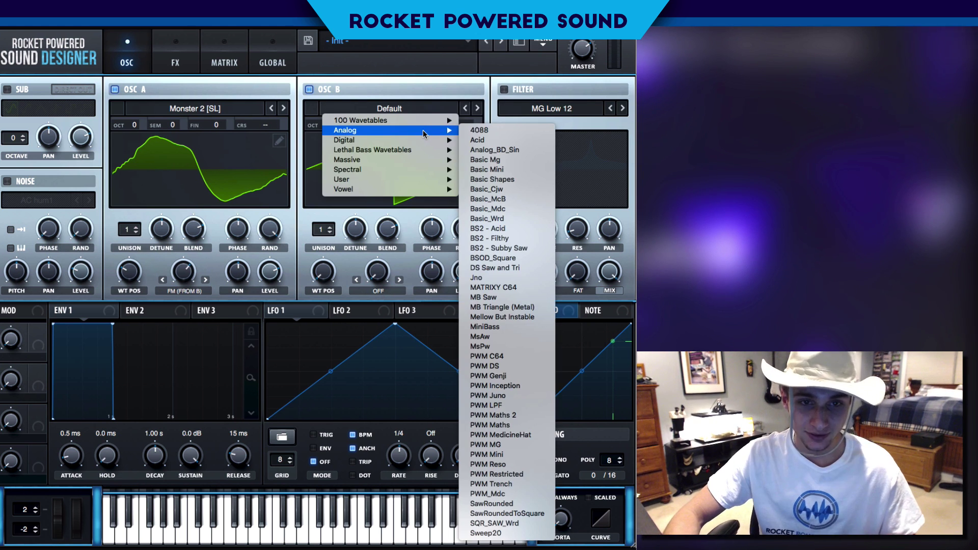
click(358, 218)
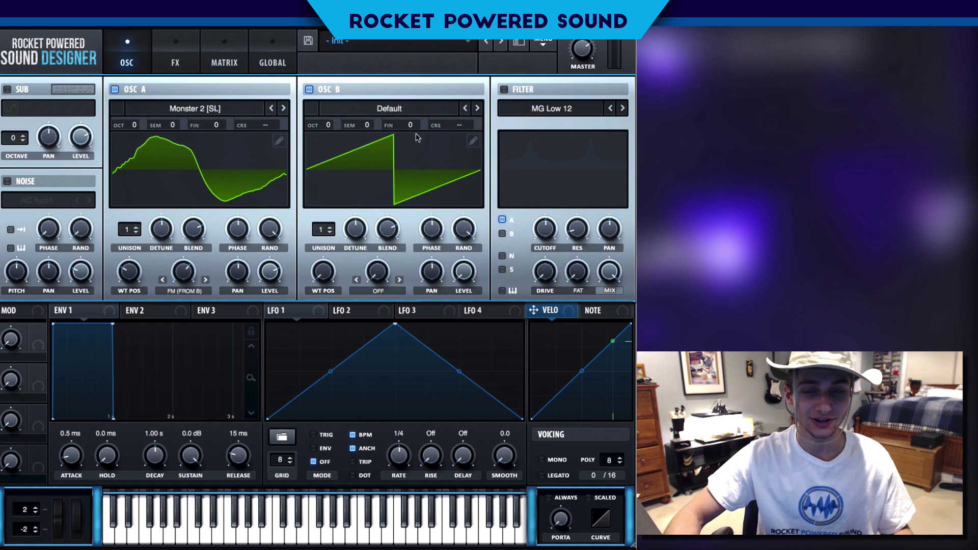
click(404, 108)
mouse_move(410, 130)
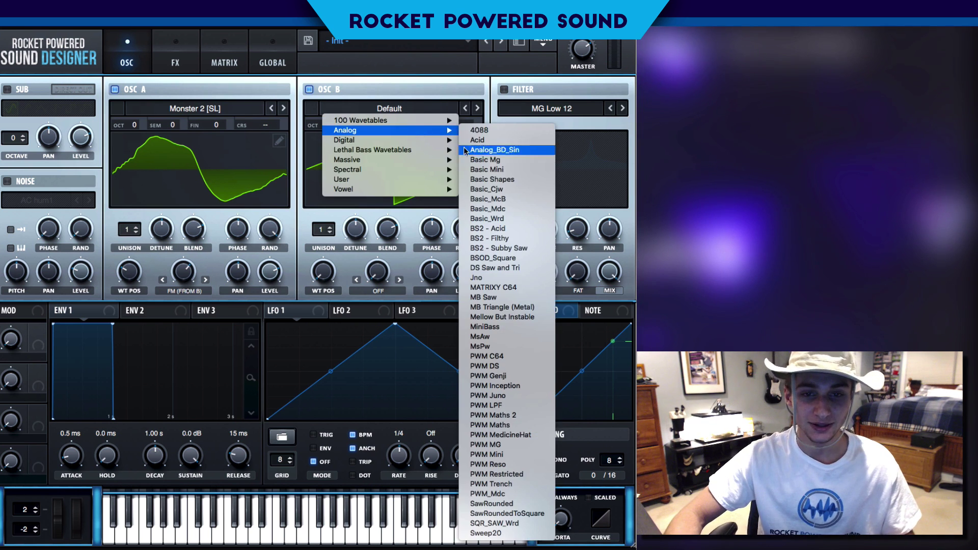
click(516, 178)
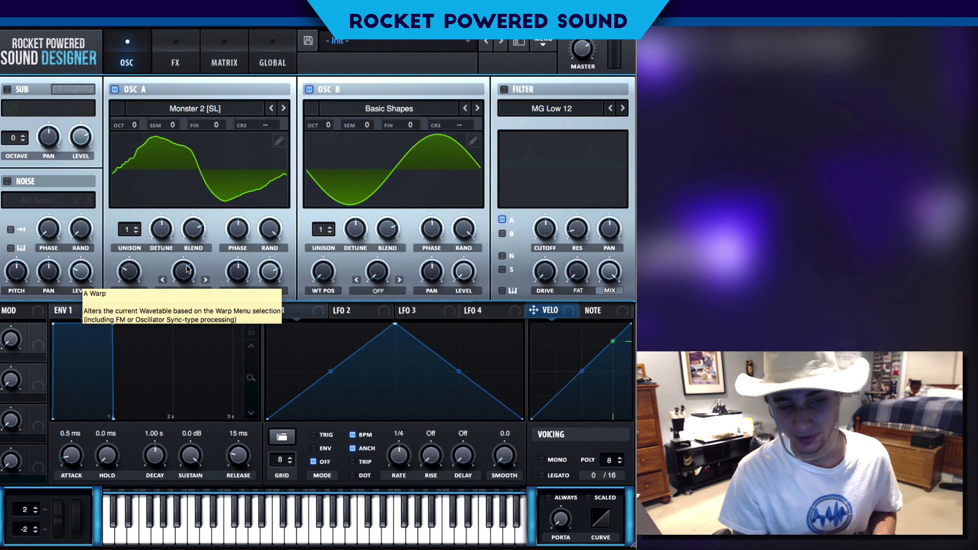
Adjust OSC A's FM warp amount and assign LFO 1 to modulate it
drag(186, 265, 181, 300)
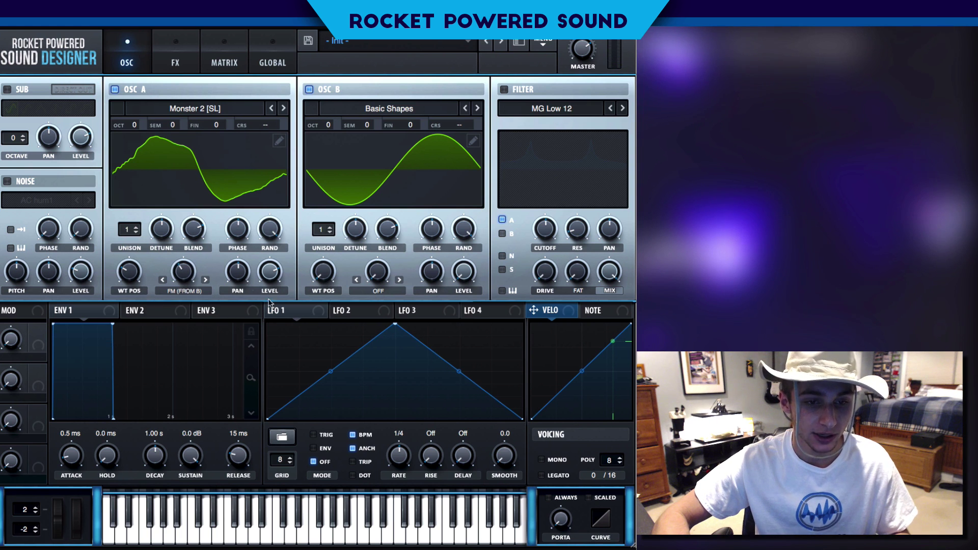
drag(271, 310, 159, 268)
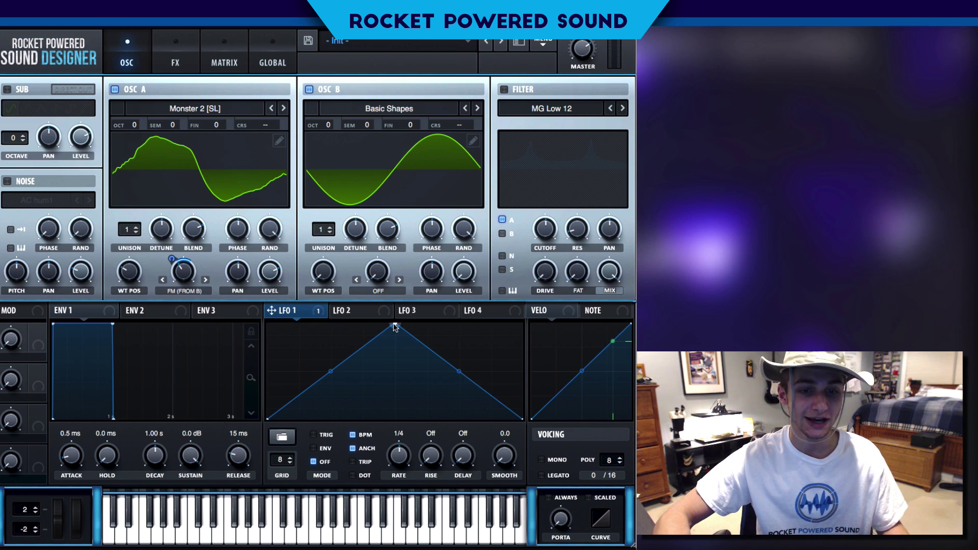
Shape the first half of LFO 1 into two full-height peaks that drop to zero between them and at the midpoint
drag(394, 324, 299, 324)
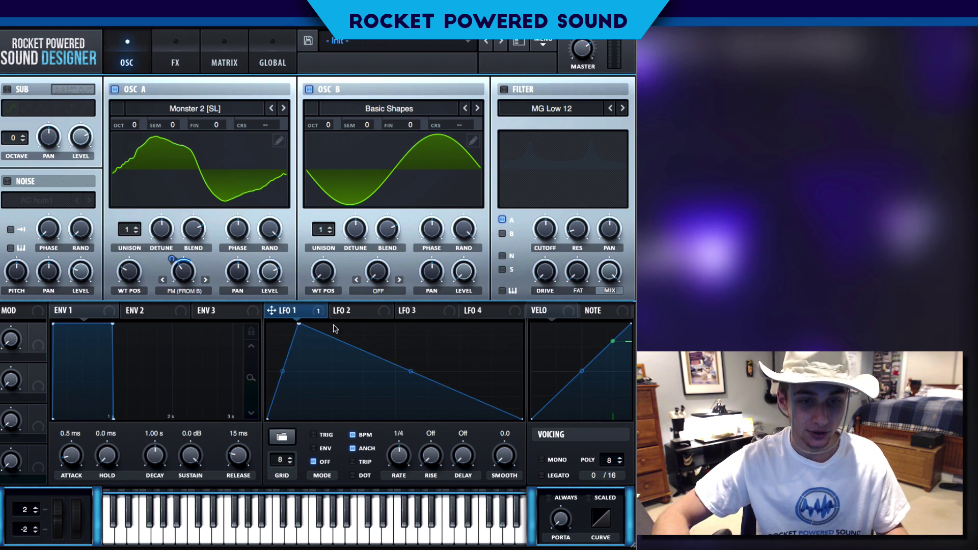
double_click(328, 420)
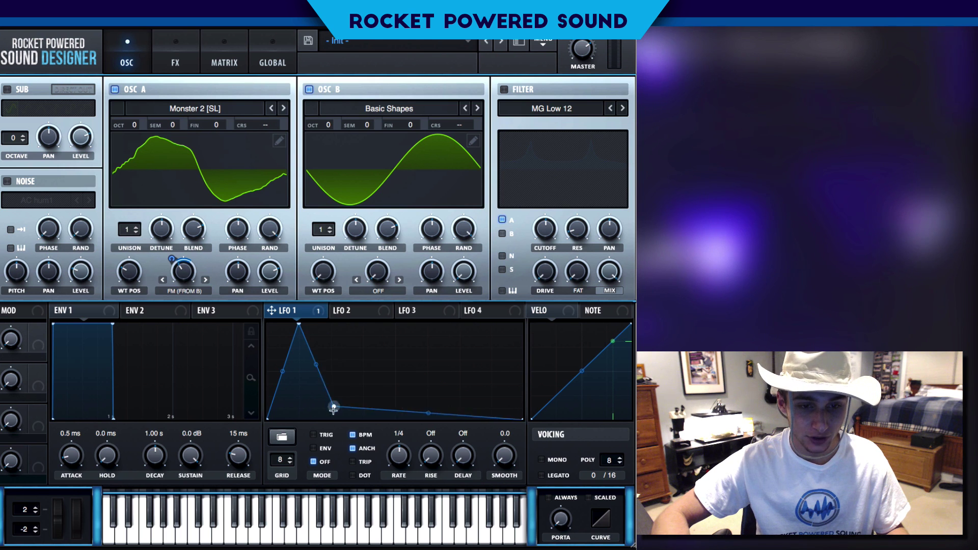
double_click(389, 415)
drag(388, 415, 401, 427)
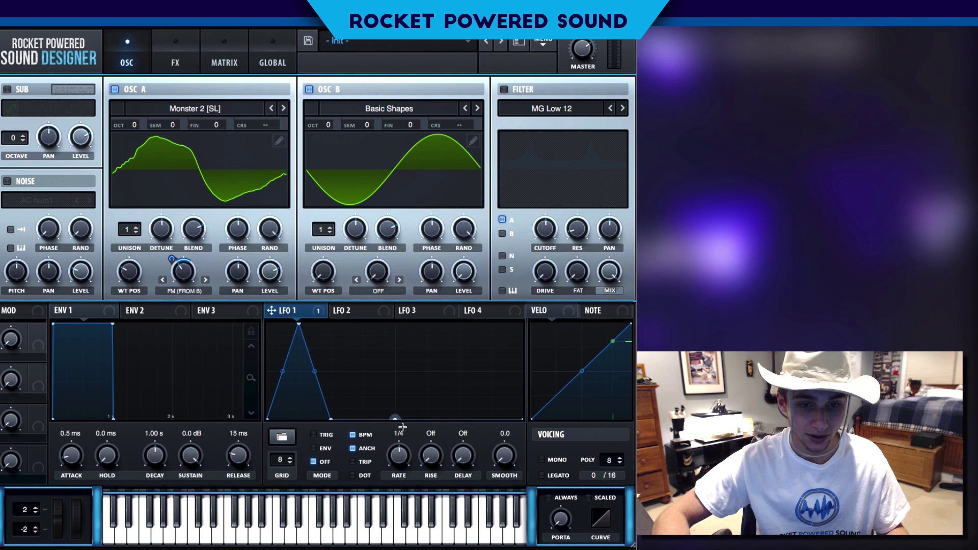
double_click(366, 369)
mouse_move(365, 358)
mouse_down()
mouse_move(345, 315)
mouse_move(375, 348)
mouse_up()
double_click(389, 362)
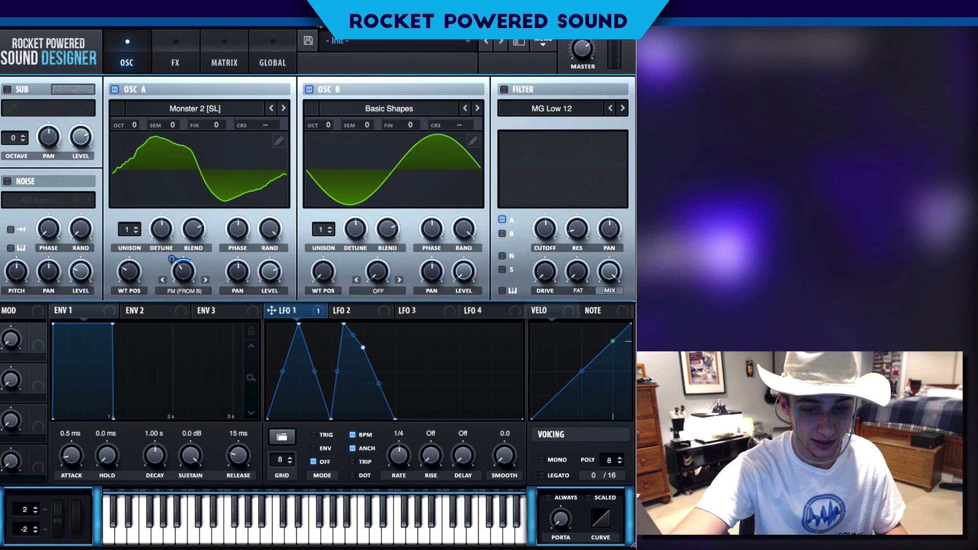
Widen LFO 1's first peak with a rounded rise, and make the second peak decay gently to a high level at the midpoint
drag(299, 324, 320, 324)
drag(293, 371, 288, 346)
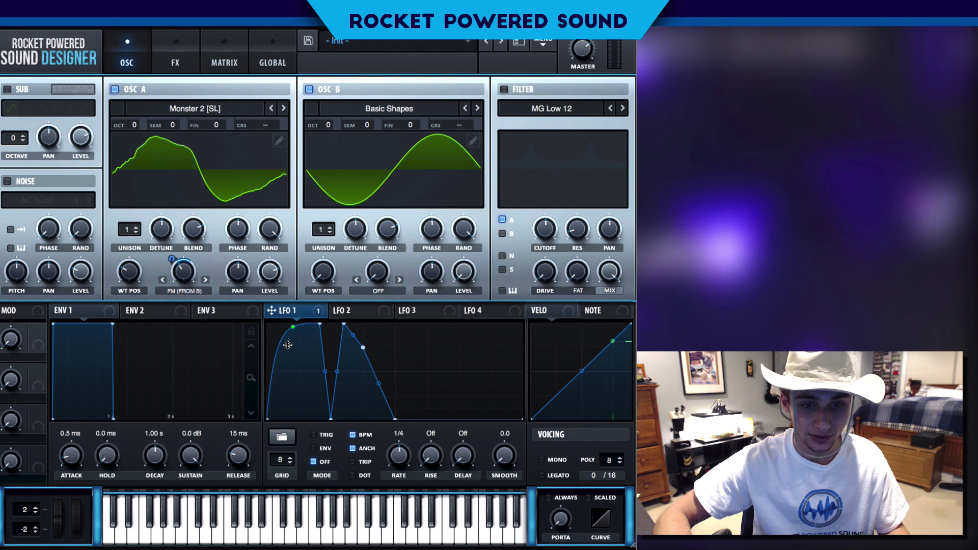
mouse_move(363, 347)
mouse_down()
mouse_move(406, 352)
mouse_move(373, 354)
mouse_up()
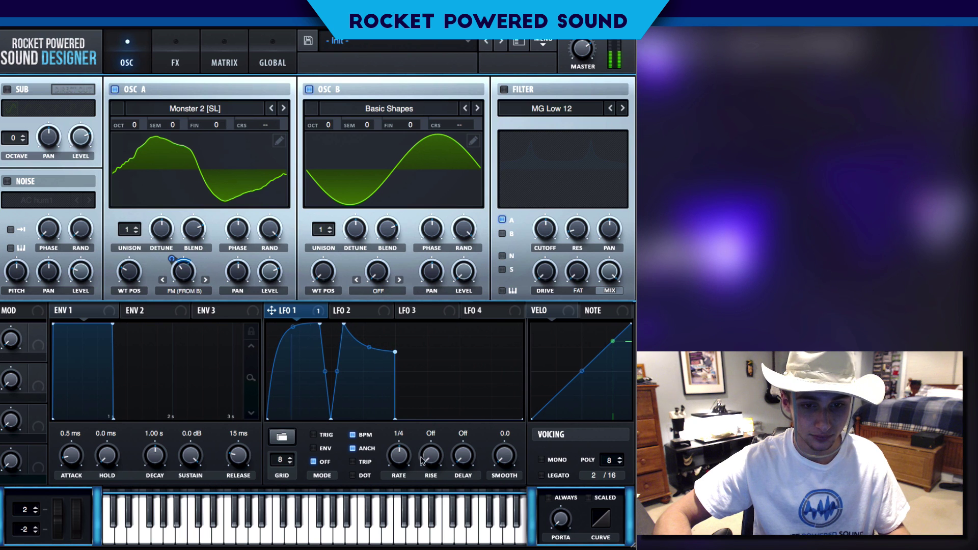
Add two full-height peaks to the second half of LFO 1, separated by a drop to zero
double_click(437, 360)
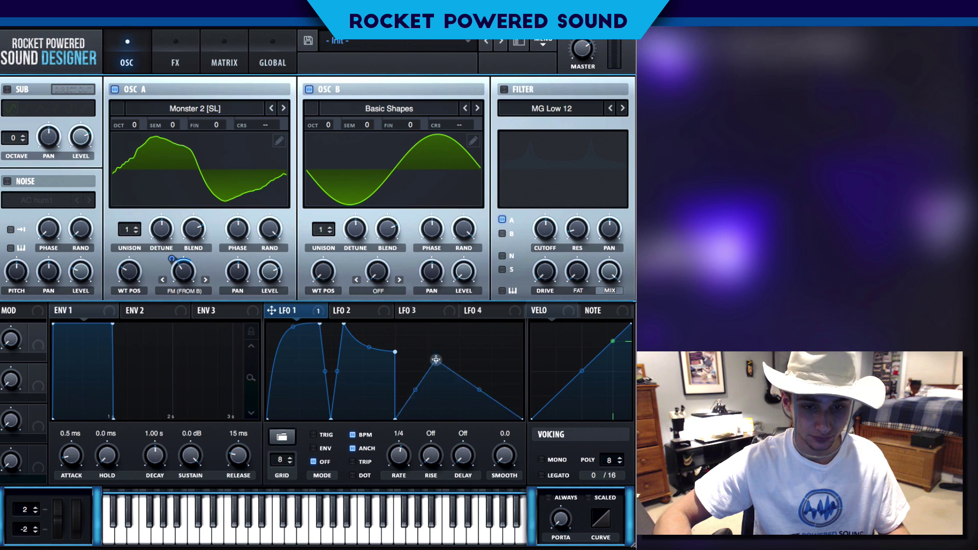
drag(436, 360, 421, 323)
double_click(447, 396)
drag(447, 396, 450, 430)
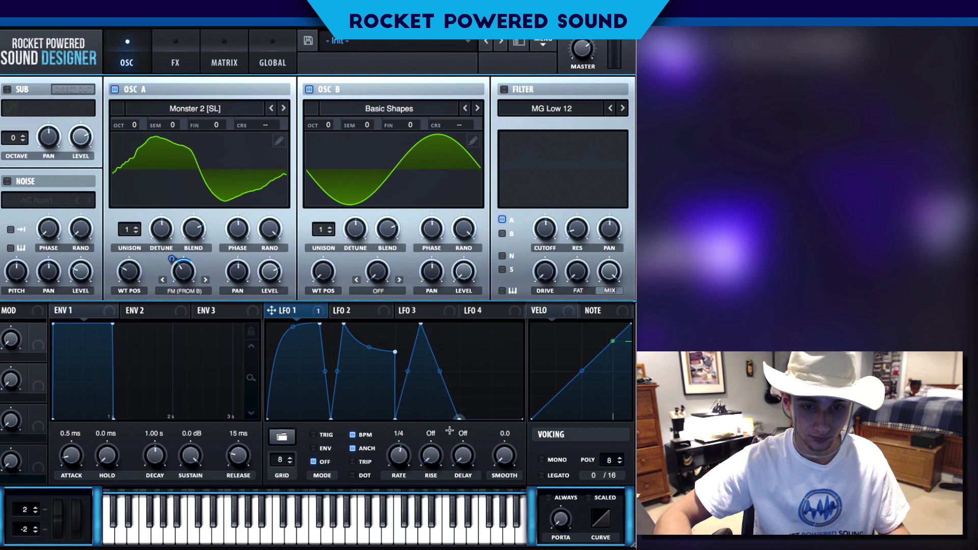
double_click(468, 370)
drag(468, 370, 478, 323)
Curve the slopes in LFO 1's second half and shift the third peak later with a rounded rise
drag(468, 371, 442, 357)
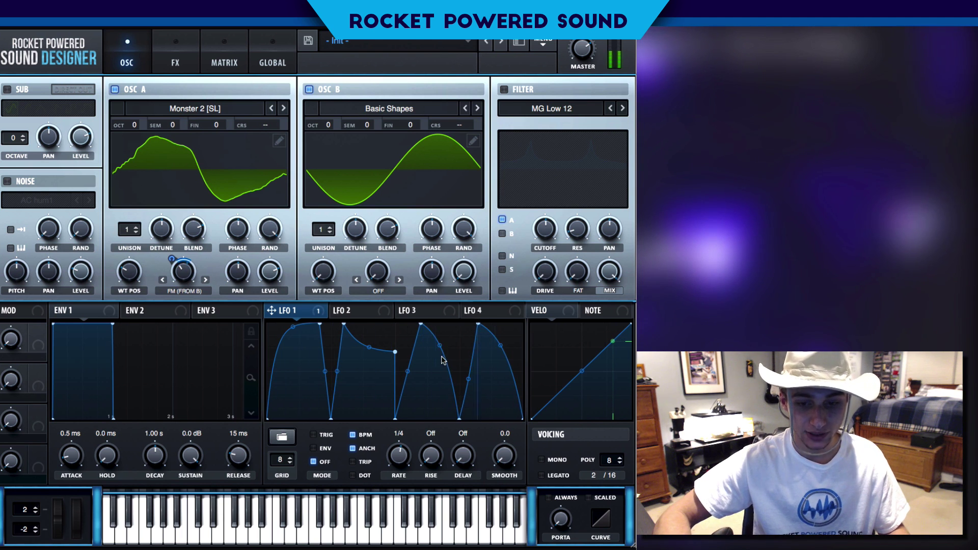
drag(420, 324, 451, 324)
drag(423, 372, 421, 349)
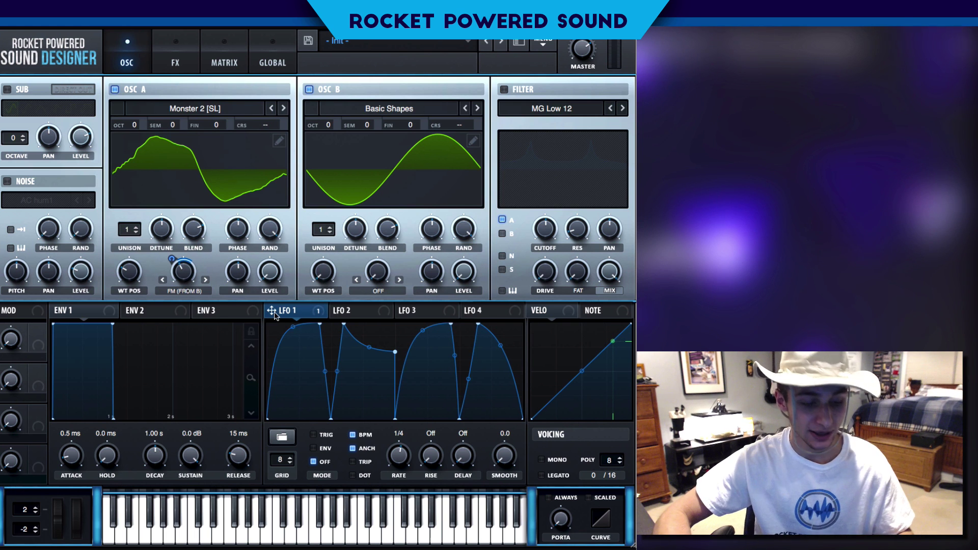
Assign LFO 1 to modulate OSC A's level
drag(278, 309, 270, 263)
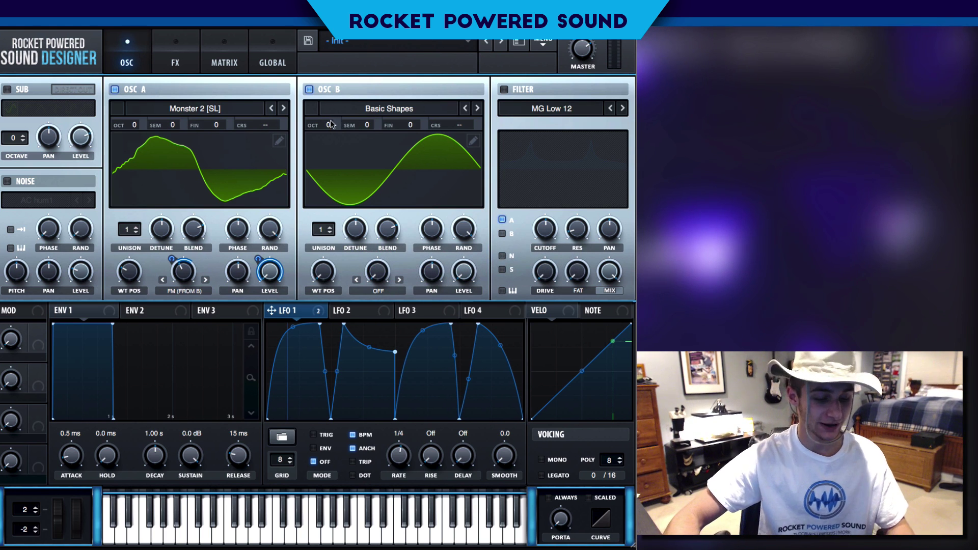
Raise OSC B's octave to +1 and set its warp mode to Sync (No Window)
drag(331, 125, 332, 99)
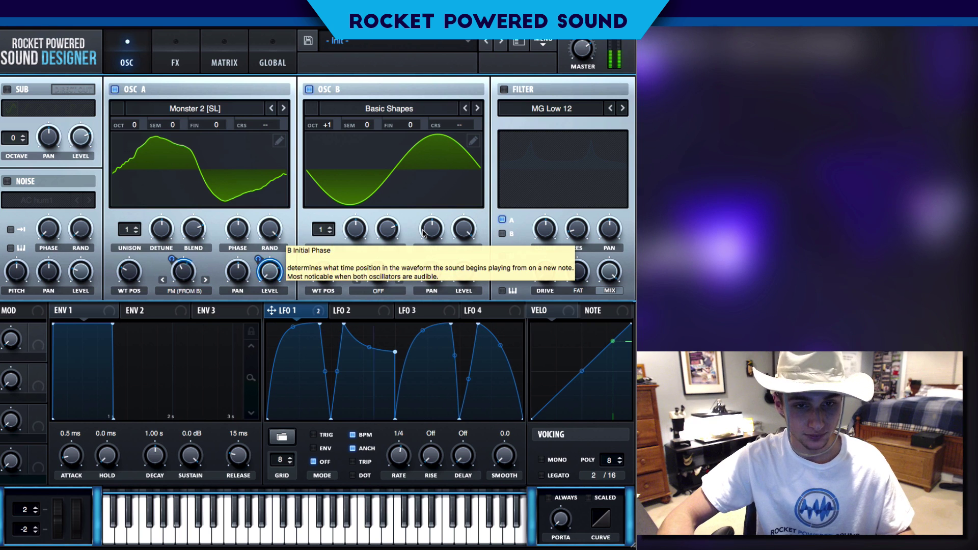
click(379, 291)
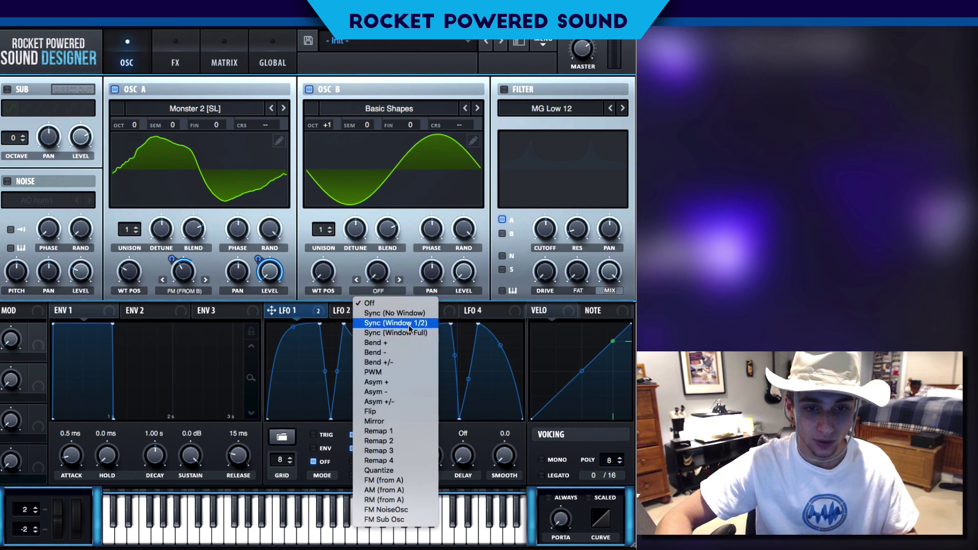
click(401, 313)
Try out different sync warp amounts on OSC B by sweeping the amount up and down
drag(379, 271, 362, 147)
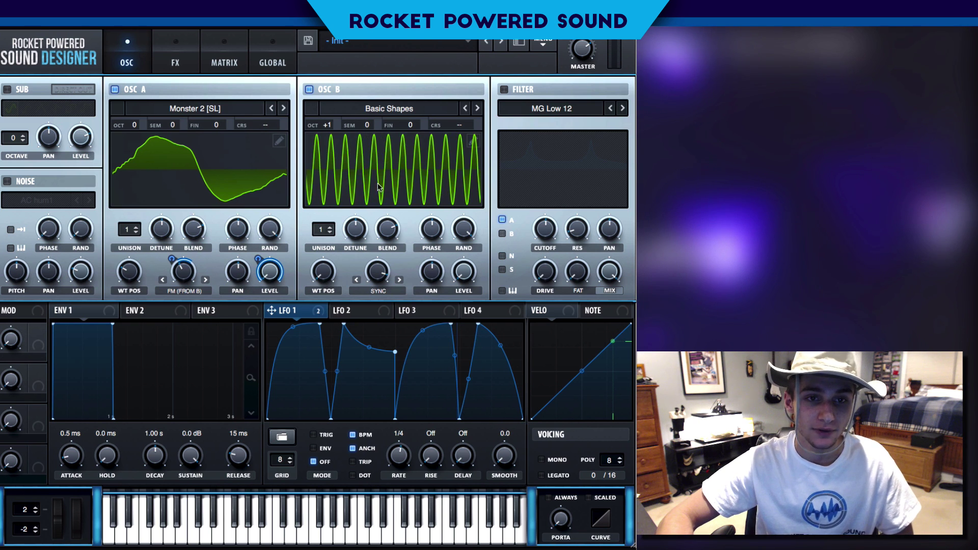
drag(388, 282, 358, 316)
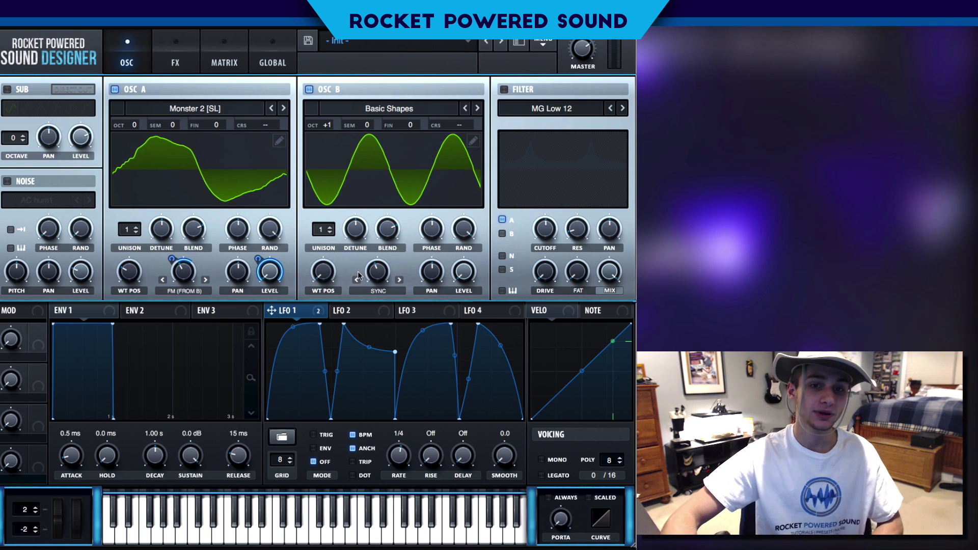
drag(371, 271, 372, 277)
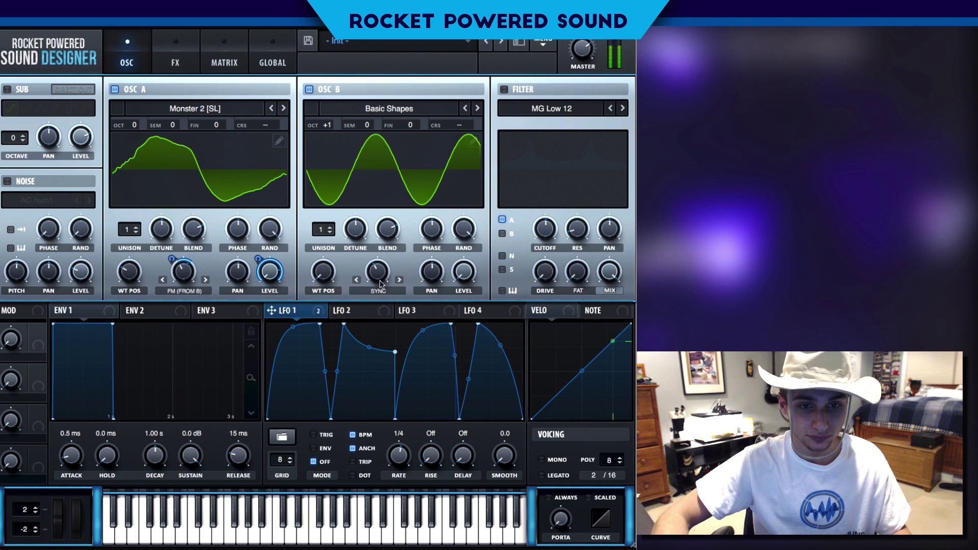
mouse_move(380, 280)
mouse_down()
mouse_move(405, 261)
mouse_move(399, 275)
mouse_up()
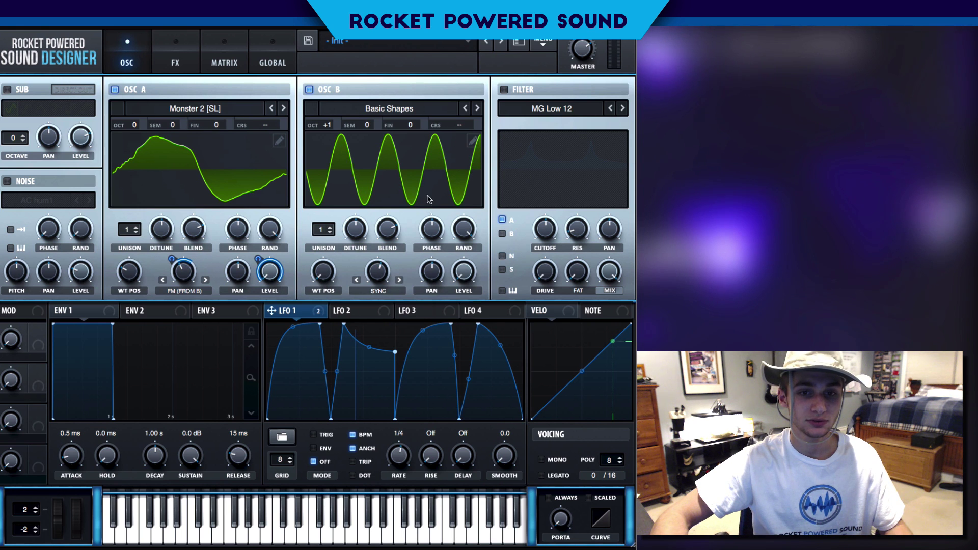
drag(384, 274, 377, 270)
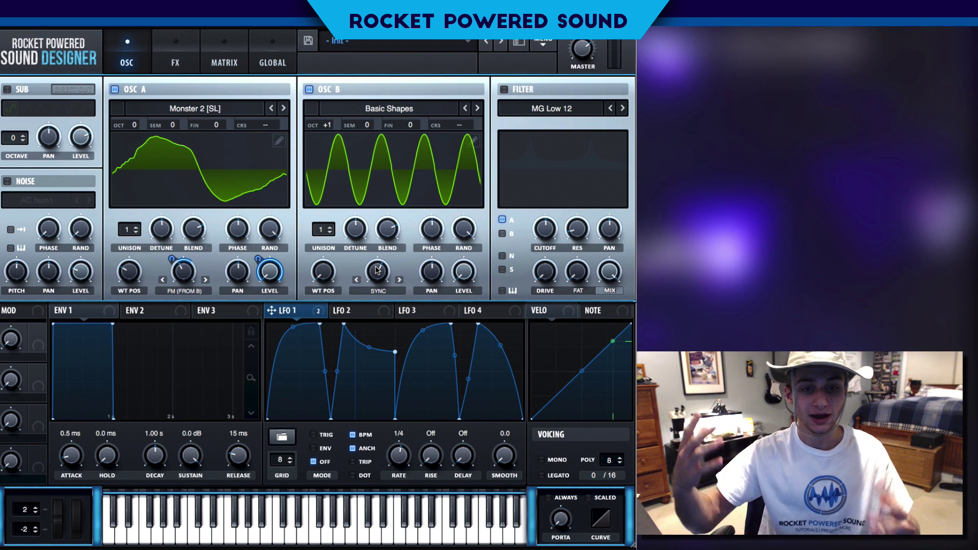
Reset OSC B's sync warp amount to its default and assign LFO 1 to modulate it
double_click(377, 270)
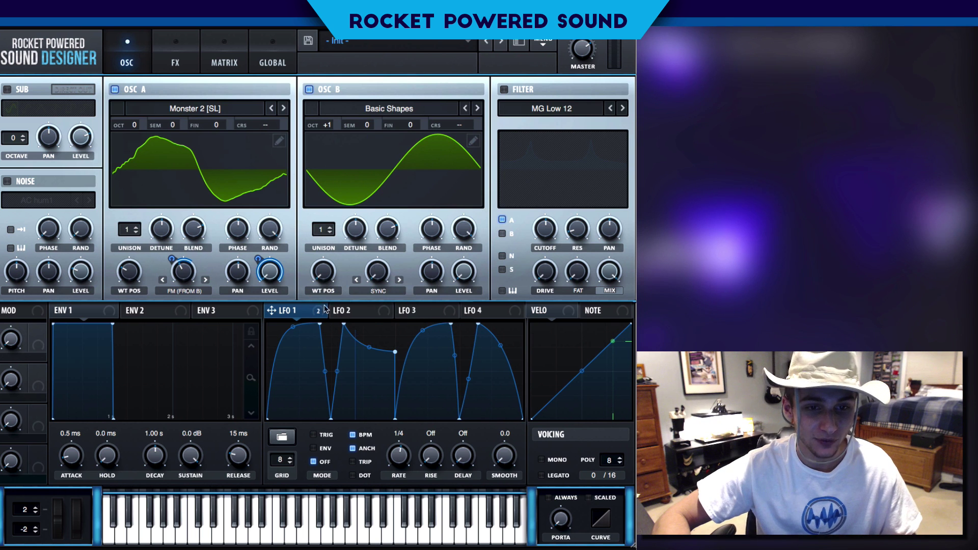
drag(325, 309, 340, 279)
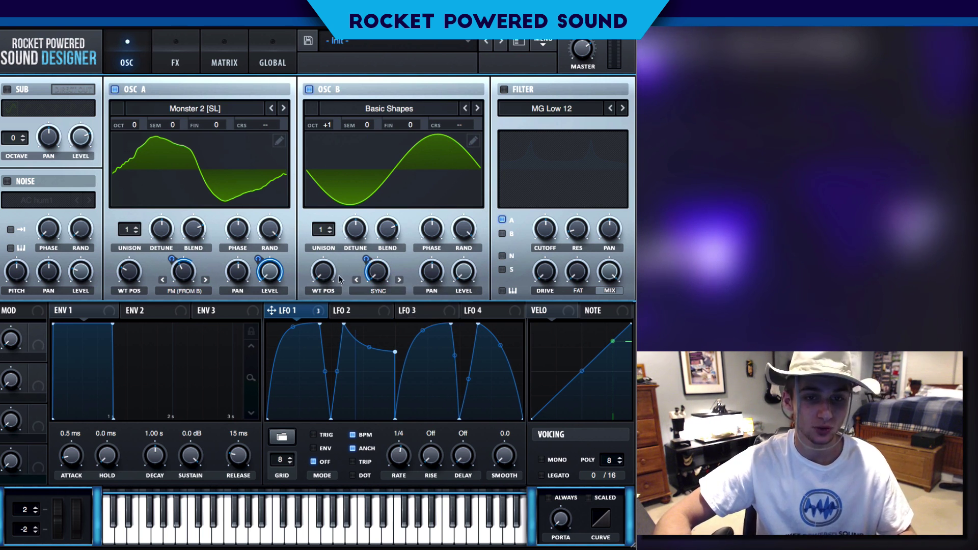
Set LFO 1 to Trig mode with a rate of 1/2, and raise its midpoint node slightly
click(313, 435)
drag(398, 451, 399, 452)
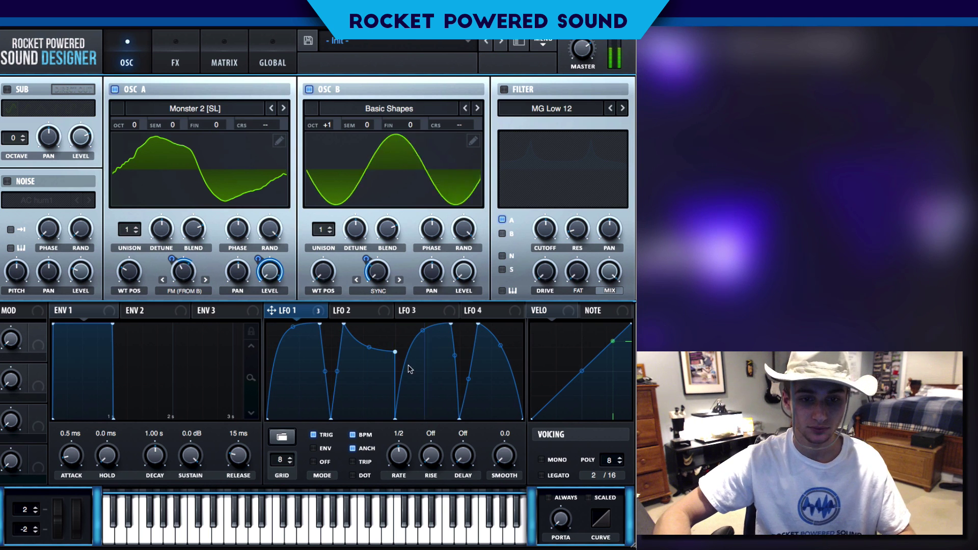
drag(395, 351, 396, 347)
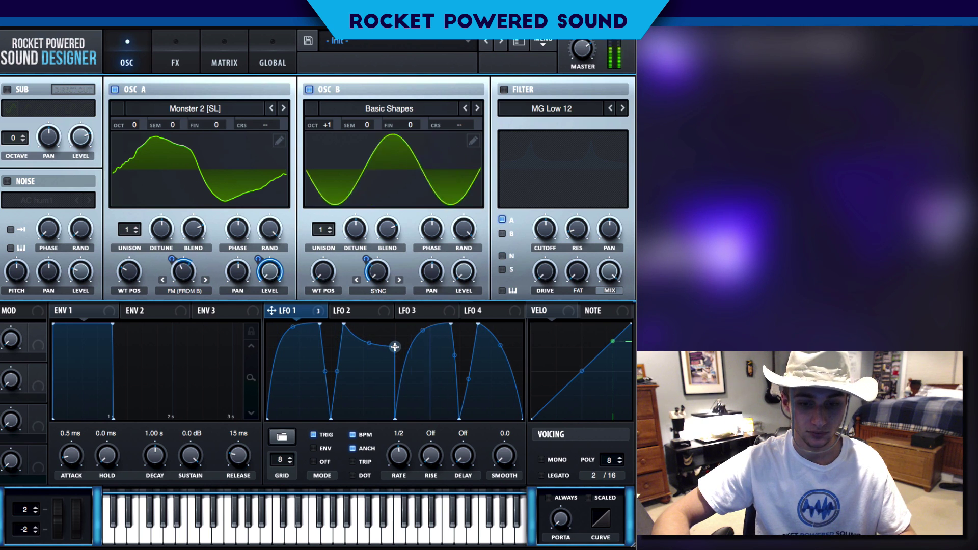
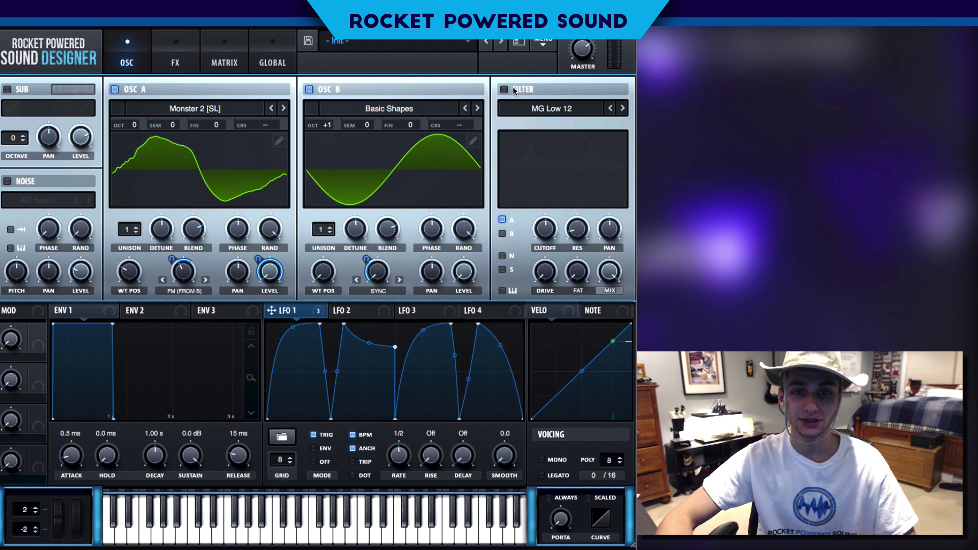
Turn on the filter and set its type to the Multi PP 12
click(504, 89)
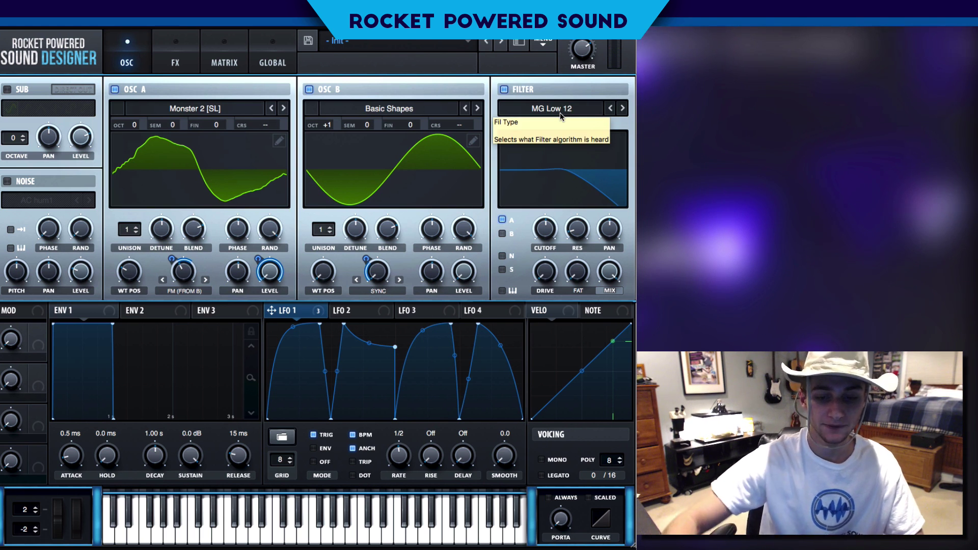
click(560, 111)
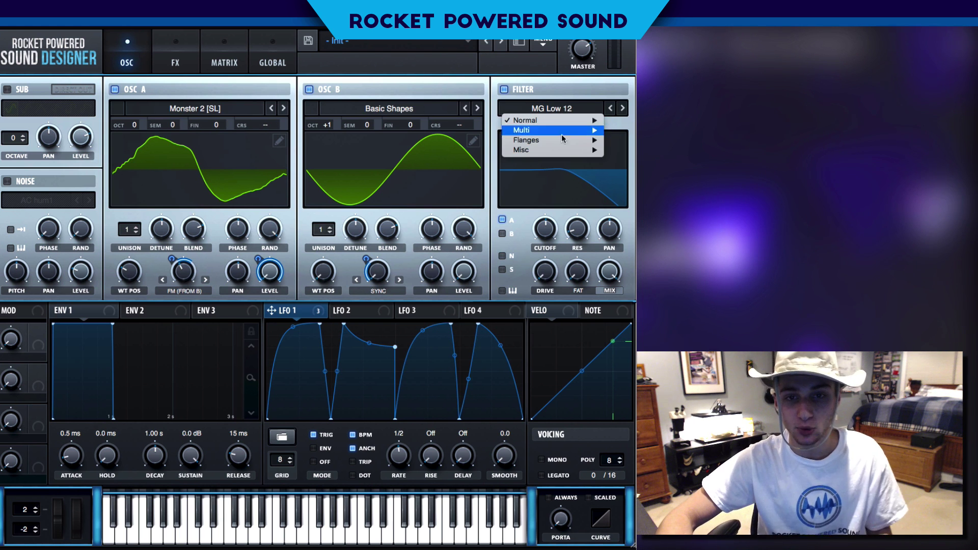
mouse_move(585, 132)
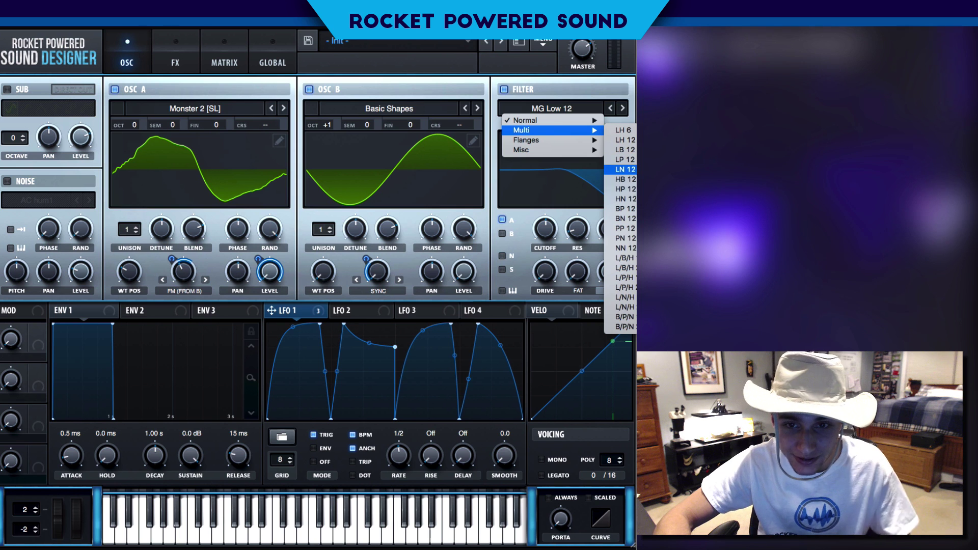
click(624, 228)
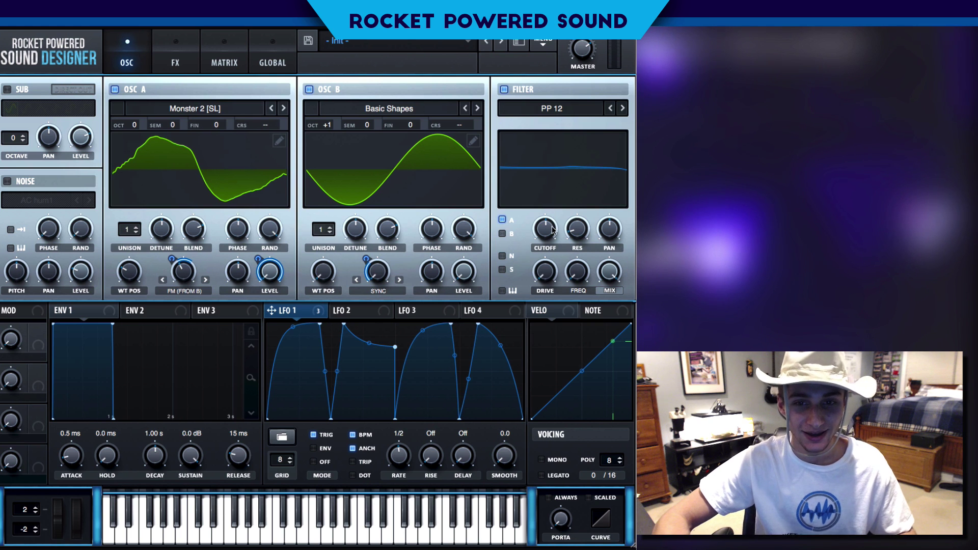
Adjust the filter's cutoff and second frequency slightly, and assign LFO 1 to the cutoff with an amount of 32
mouse_move(550, 226)
drag(584, 269, 582, 227)
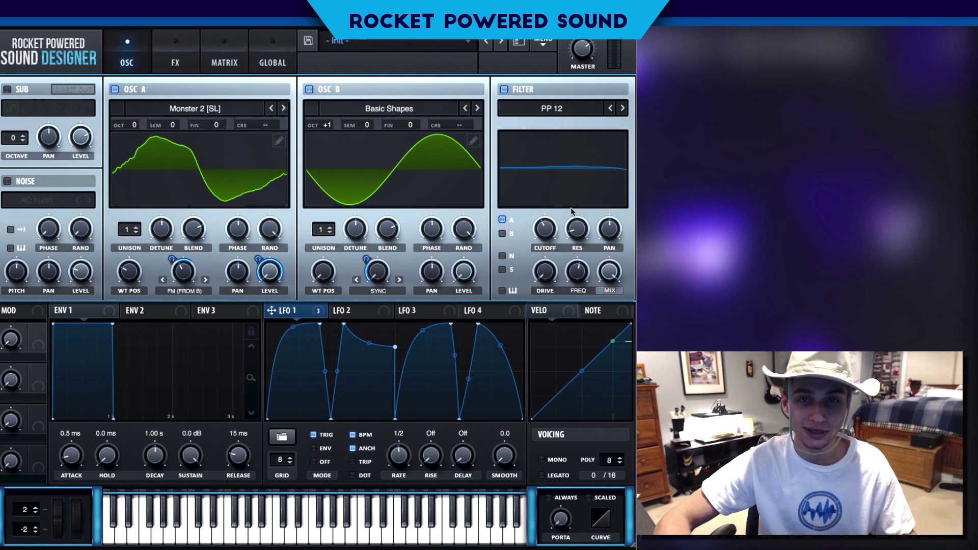
drag(272, 310, 522, 275)
drag(297, 323, 521, 225)
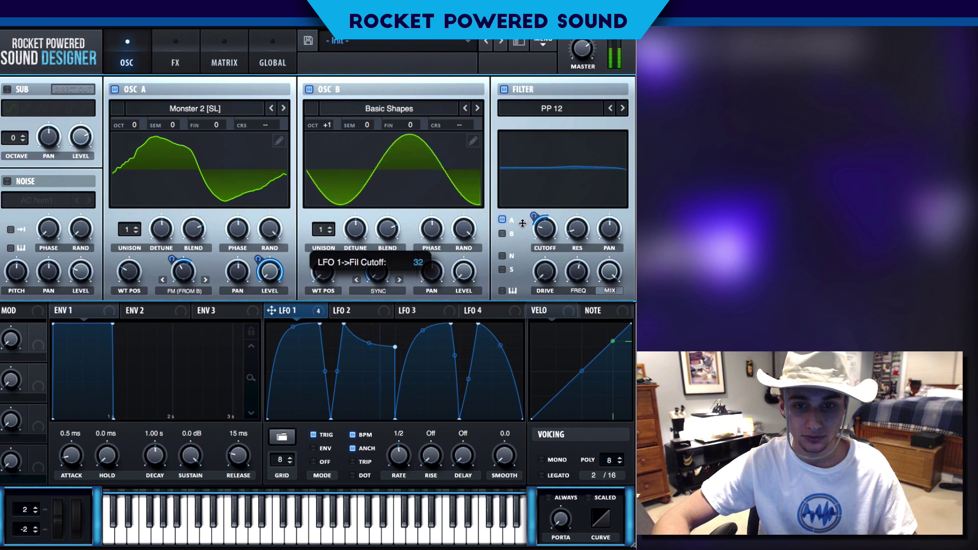
Raise the filter's resonance and drive, and assign LFO 1 to its FREQ control with a small negative amount
drag(584, 232, 605, 151)
drag(578, 272, 579, 266)
drag(313, 313, 550, 276)
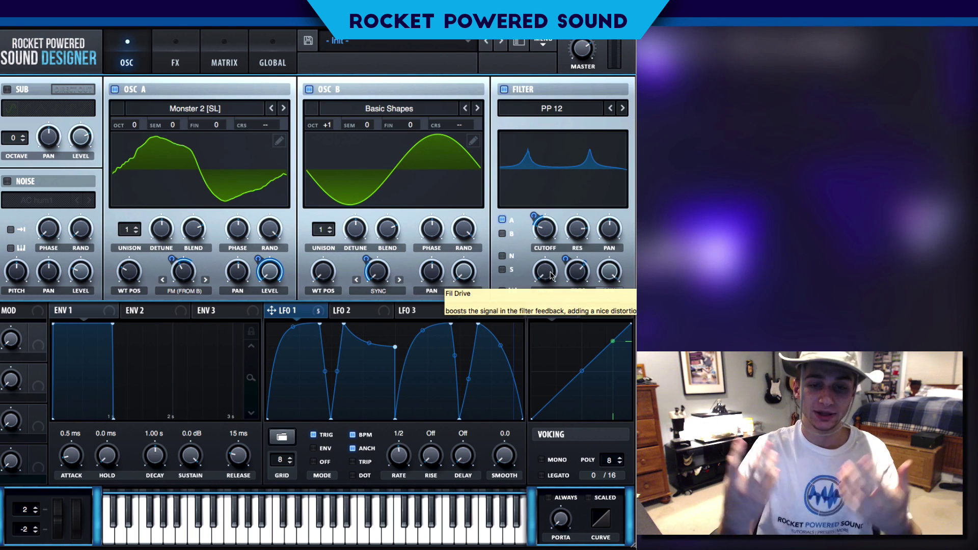
drag(554, 277, 580, 232)
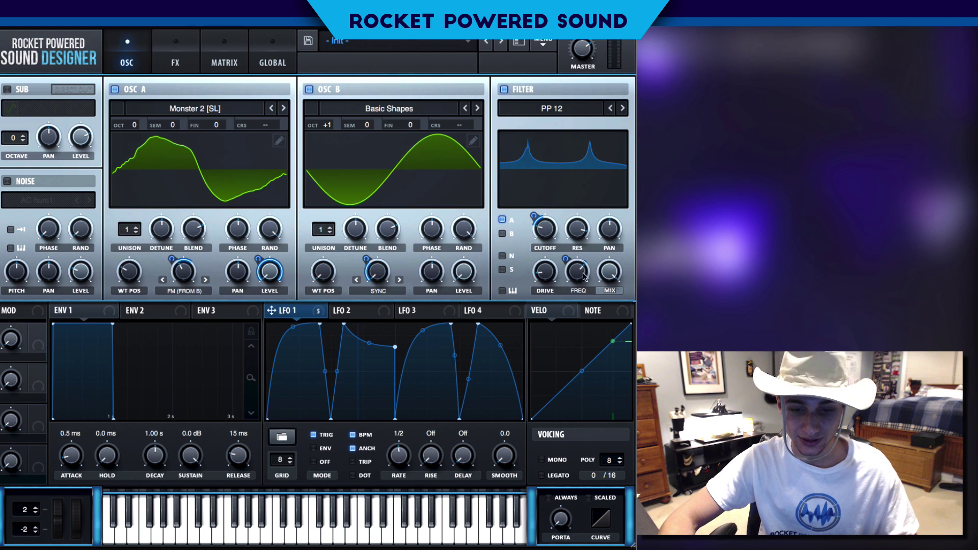
drag(561, 256, 561, 258)
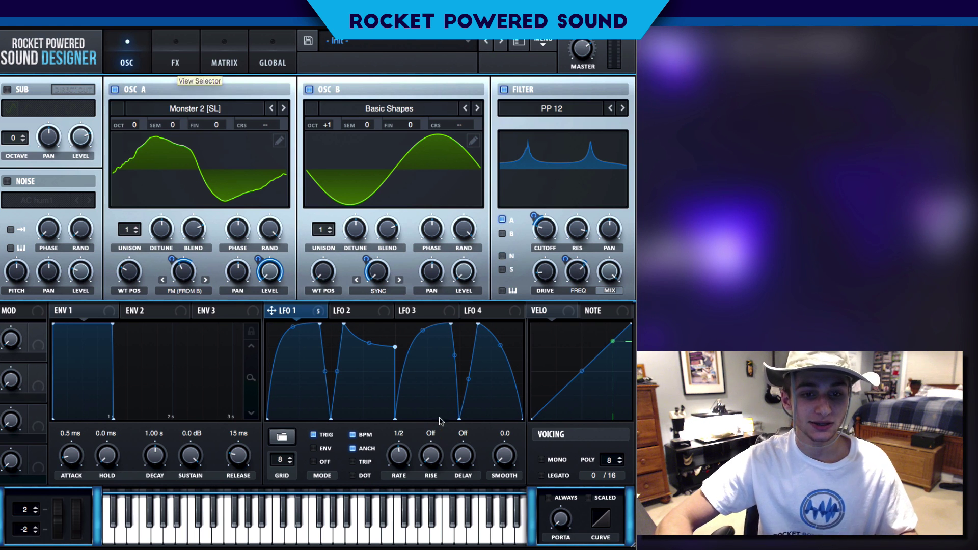
Set LFO 2 to Trig mode, and try assigning it to OSC A's coarse pitch before removing that modulation
click(377, 318)
drag(377, 316, 263, 125)
click(315, 434)
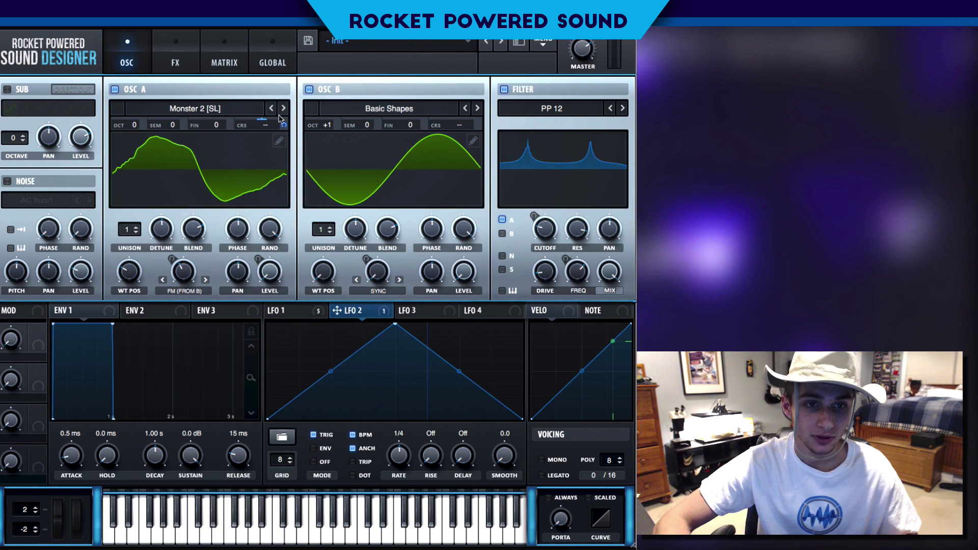
right_click(264, 124)
click(306, 158)
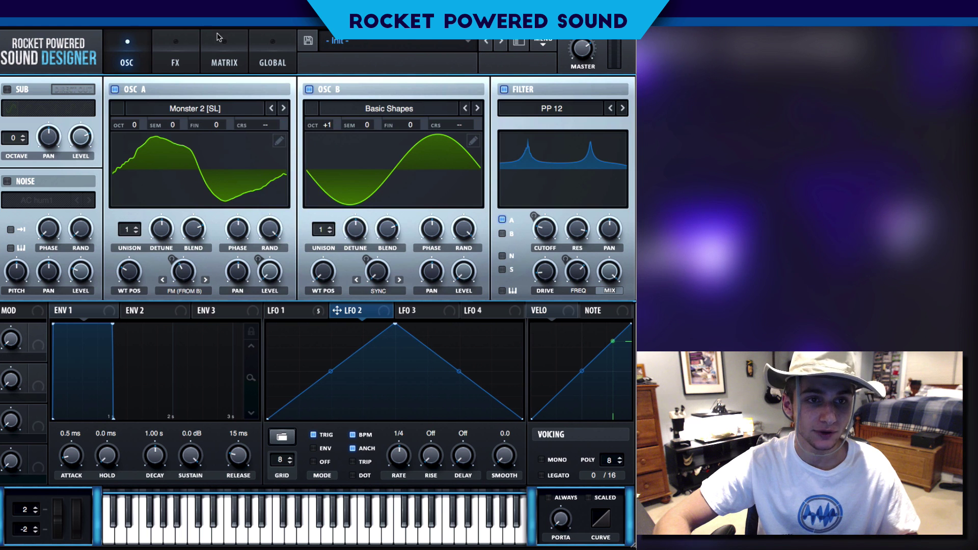
Add a modulation matrix row routing LFO 2 to Mast.Tun with an amount of 3
click(210, 51)
click(44, 231)
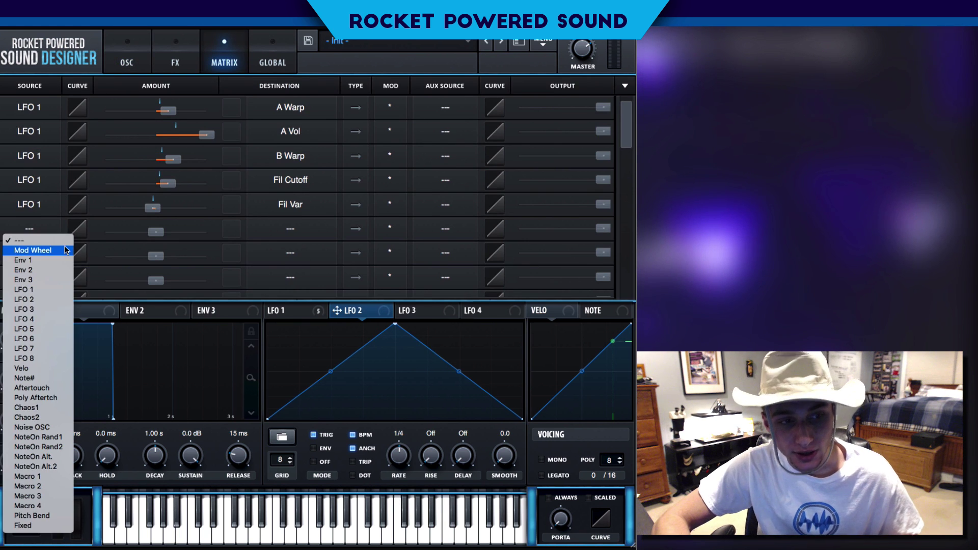
click(57, 295)
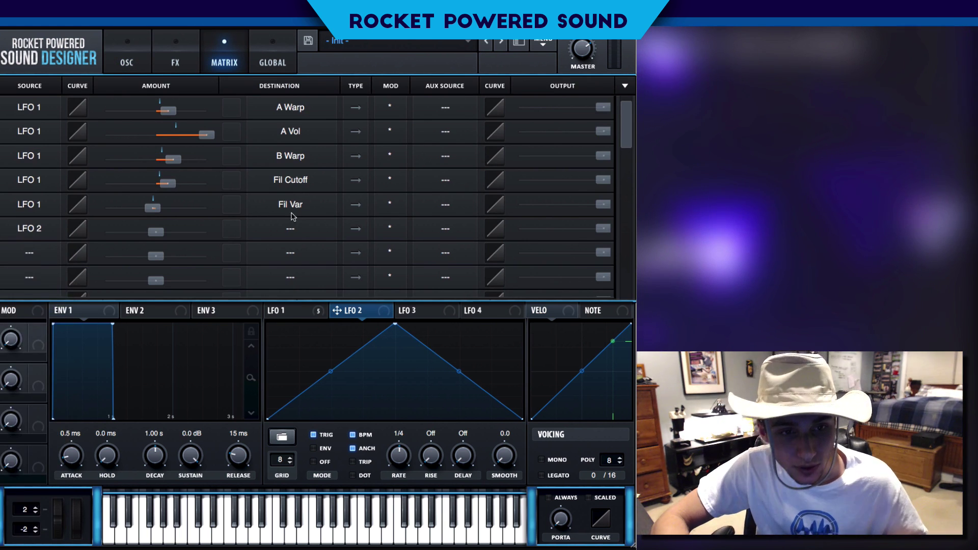
click(290, 228)
mouse_move(293, 309)
click(359, 311)
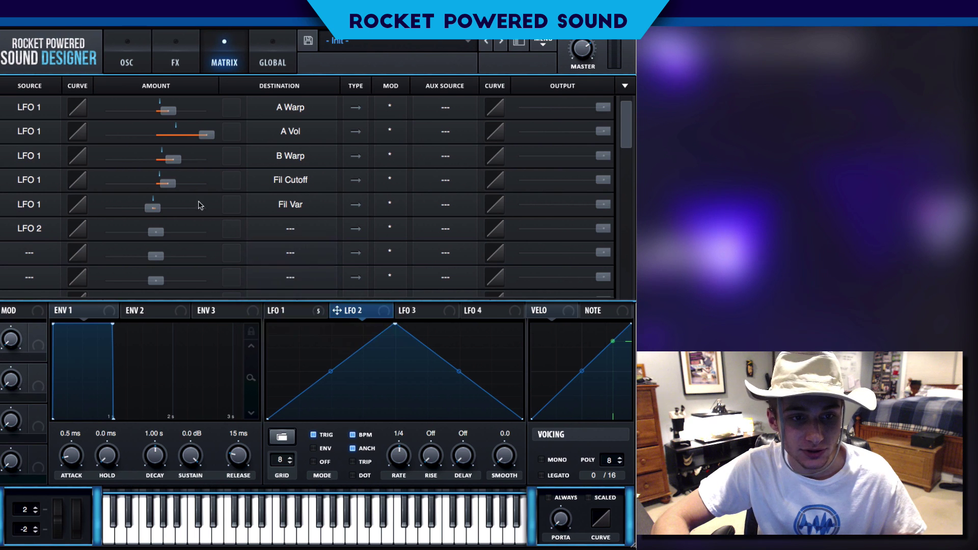
drag(156, 232, 182, 234)
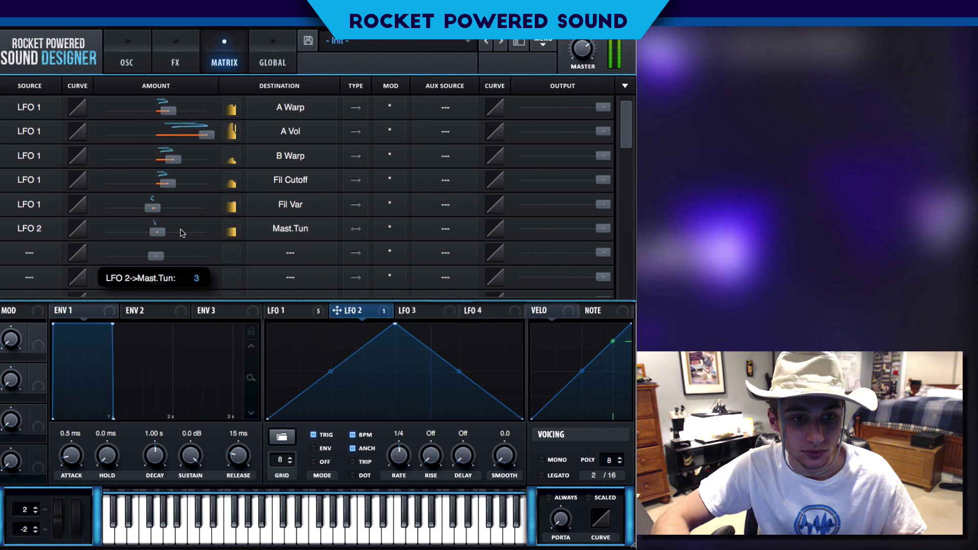
Try LFO 2 at a 1/2 rate, return it to 1/4, and show the effects rack
drag(393, 457, 389, 461)
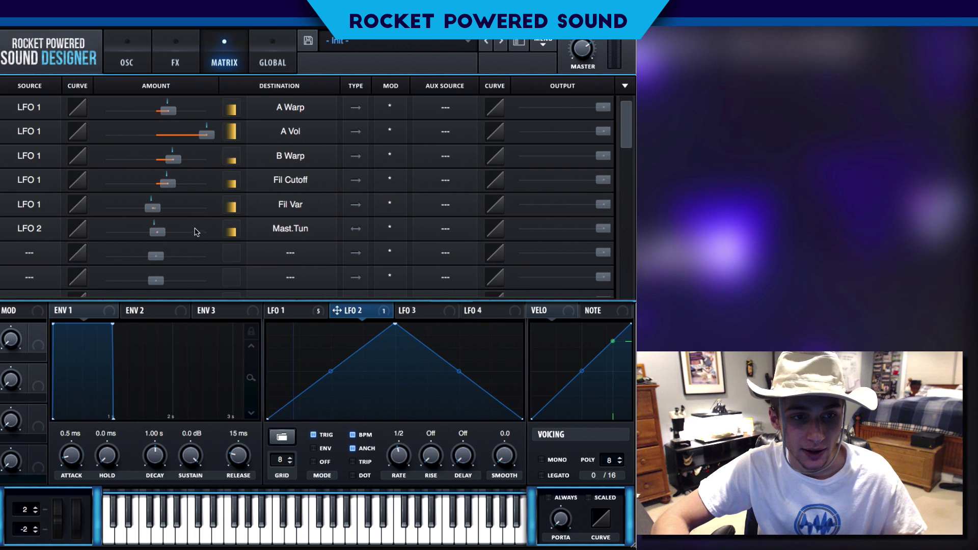
mouse_move(196, 236)
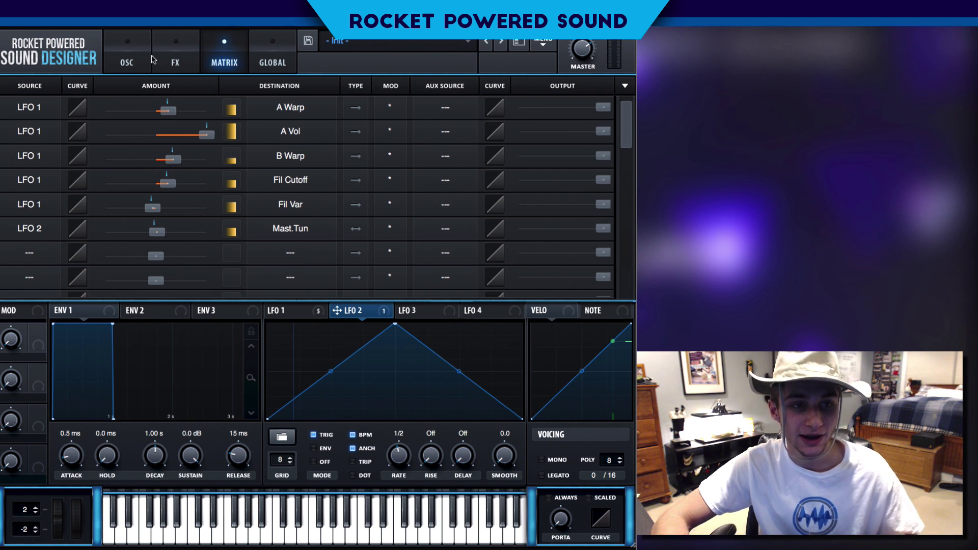
click(133, 45)
click(178, 46)
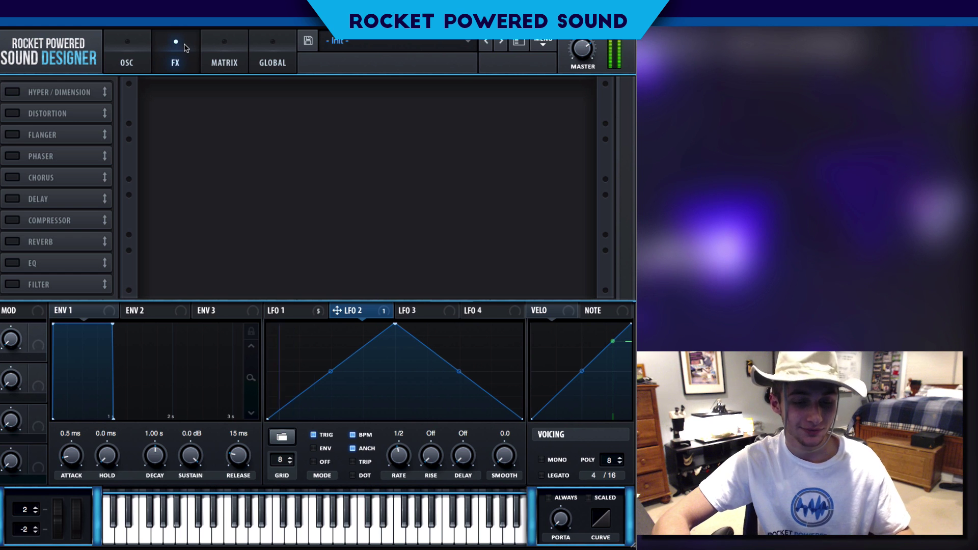
drag(407, 452, 416, 451)
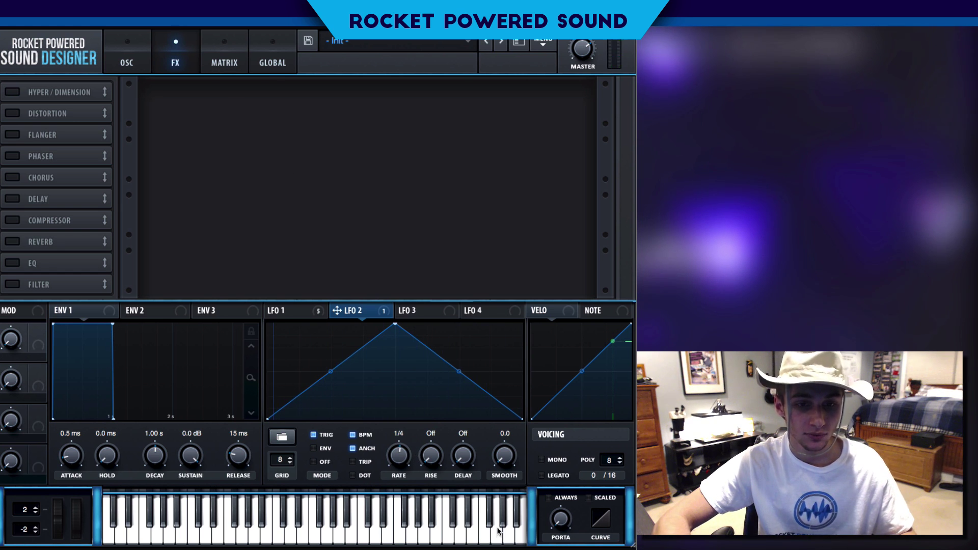
Enable the Tube distortion with more drive, place it first in the effects chain, and compare it bypassed and active
click(12, 114)
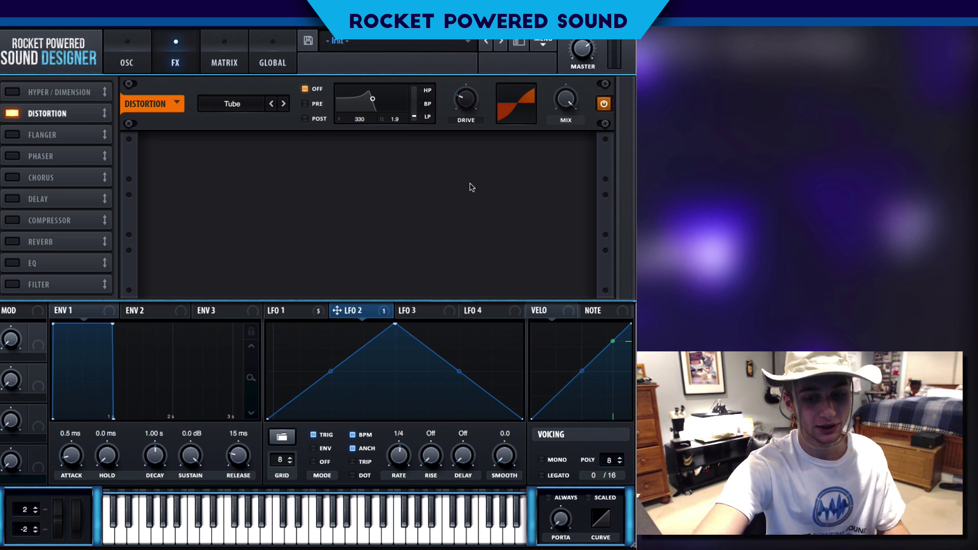
drag(466, 99, 484, 63)
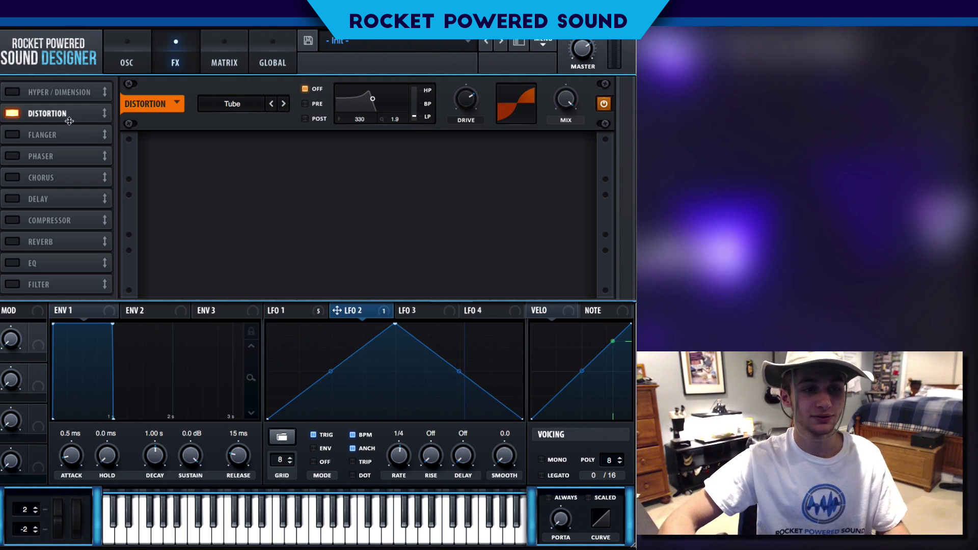
drag(70, 117, 75, 90)
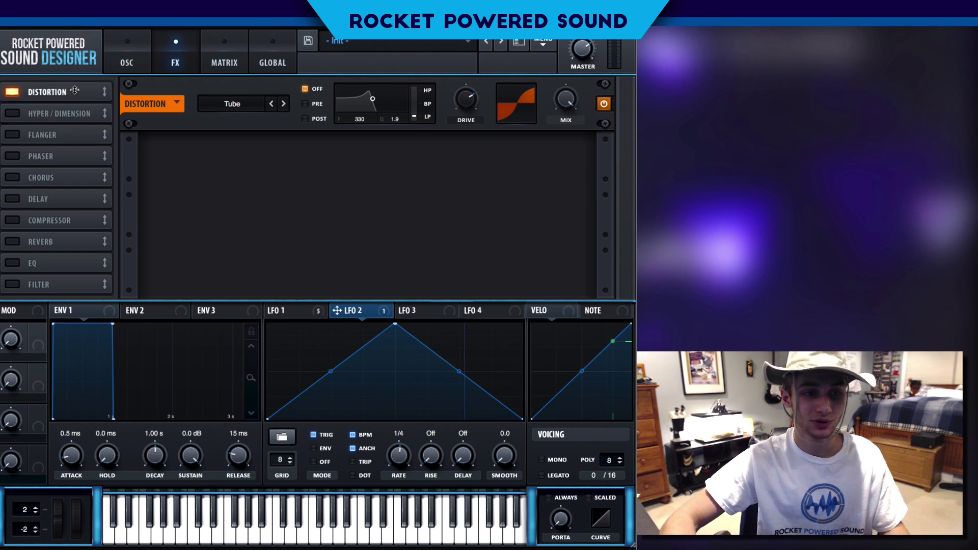
click(19, 91)
click(19, 92)
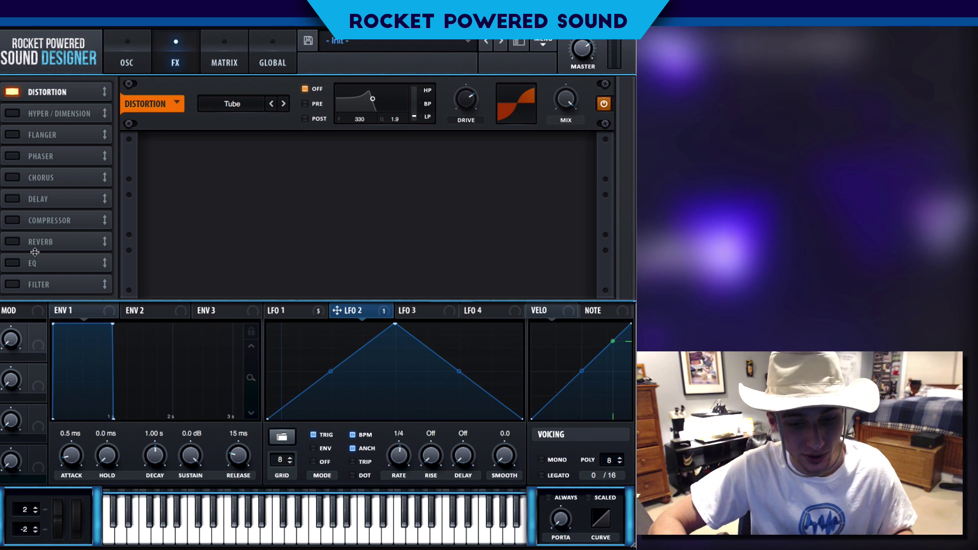
Enable the phaser with rate, depth and frequency turned down, and assign LFO 1 to modulate its depth and frequency
click(8, 156)
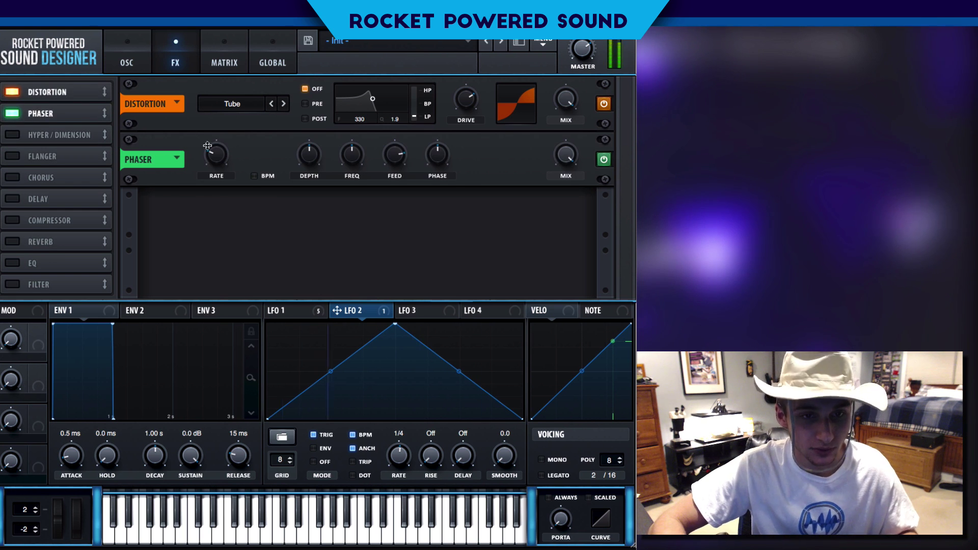
drag(309, 154, 311, 188)
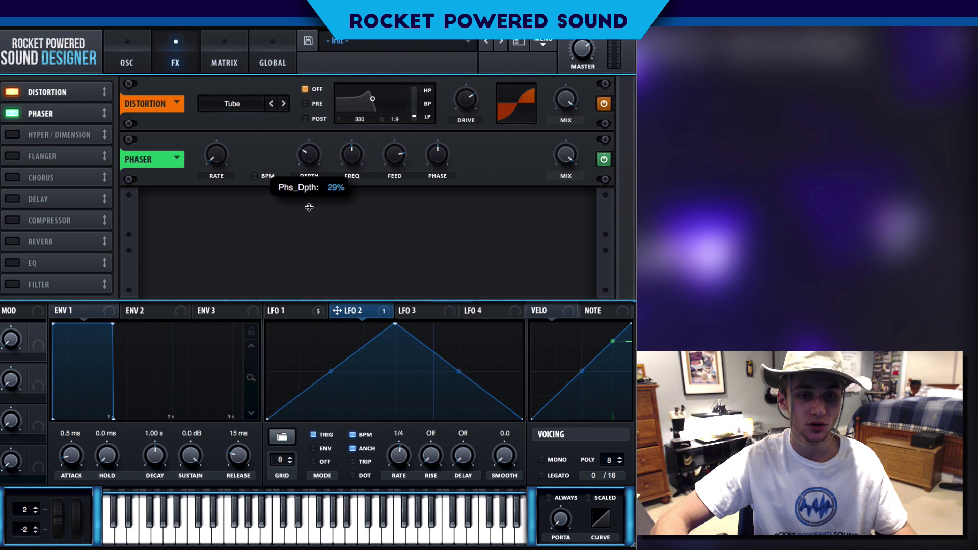
drag(351, 154, 325, 251)
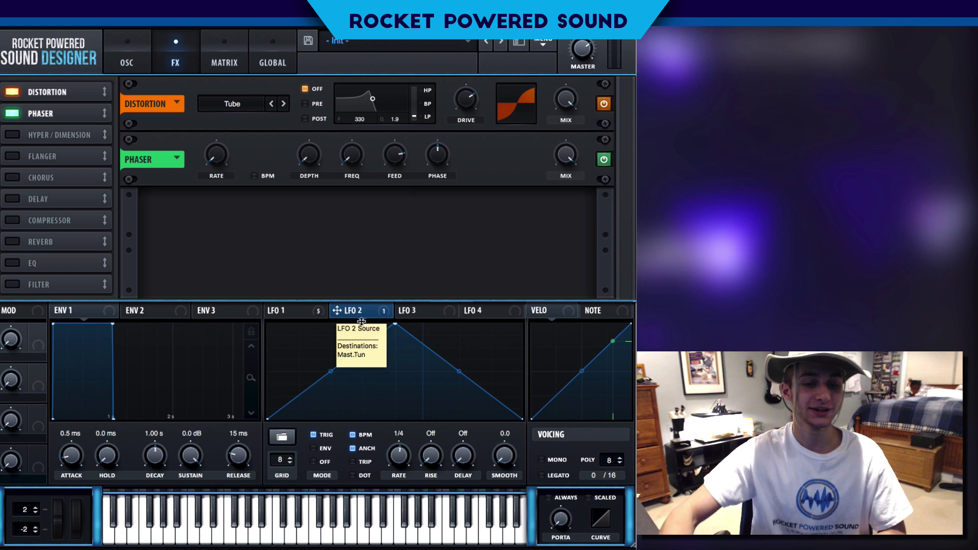
drag(271, 310, 279, 171)
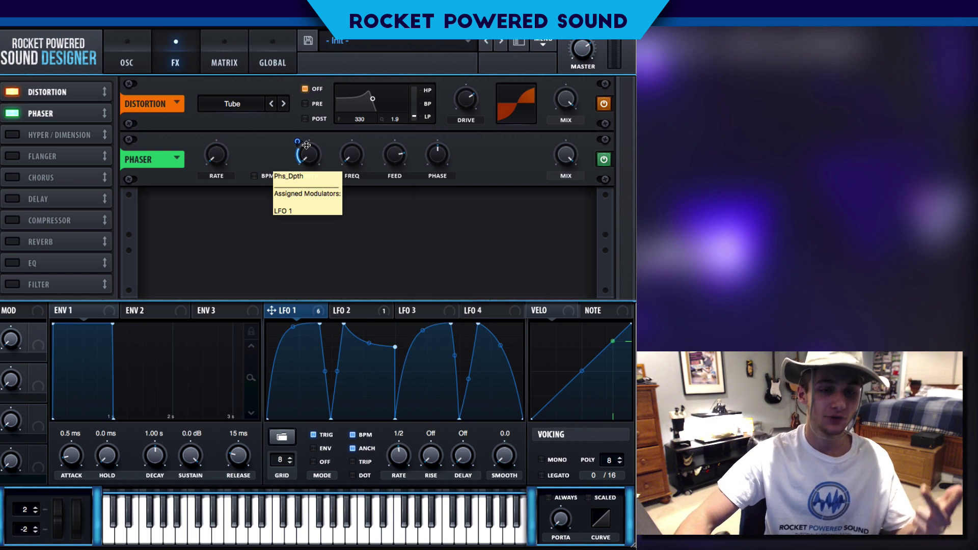
drag(271, 310, 342, 140)
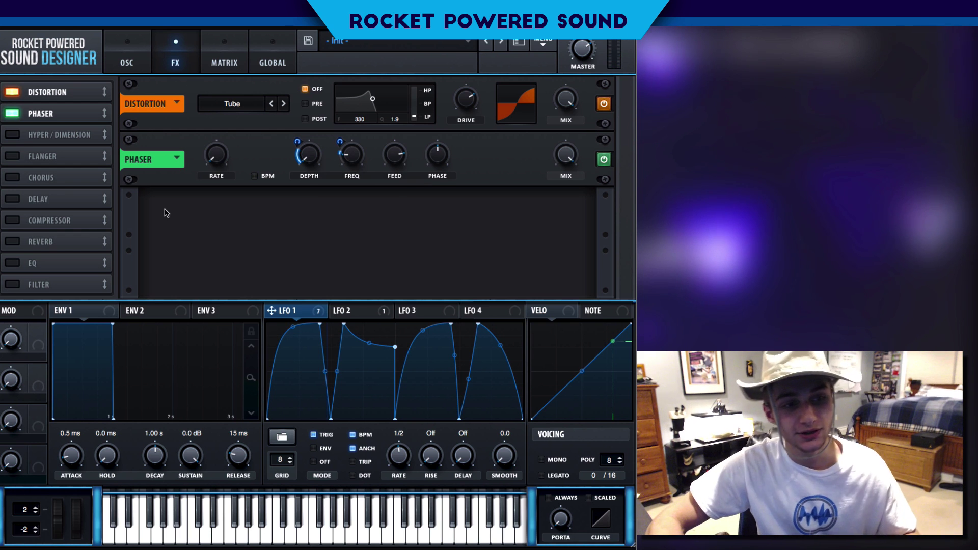
Enable the EQ after the phaser, and make its low band a peak shape with the gain cut fully
click(14, 261)
drag(41, 266, 65, 139)
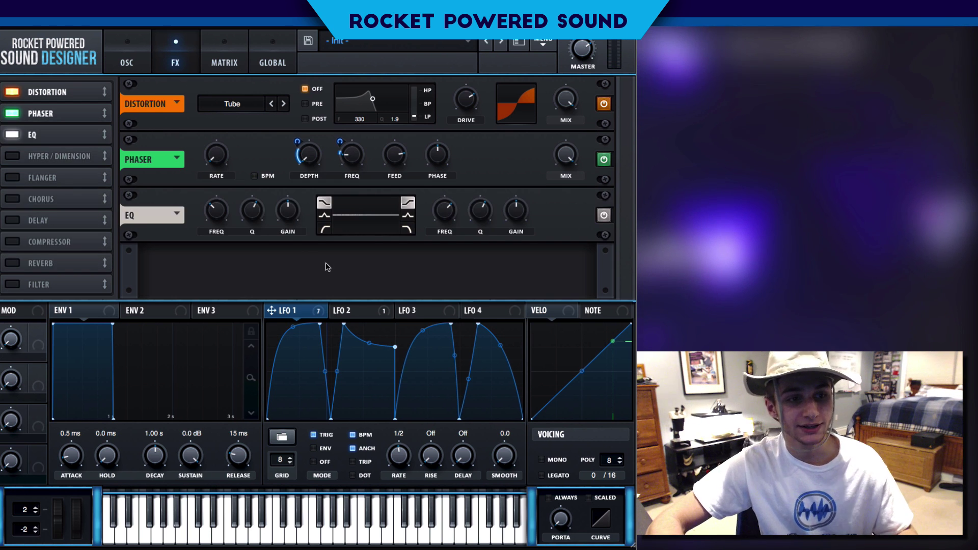
click(324, 216)
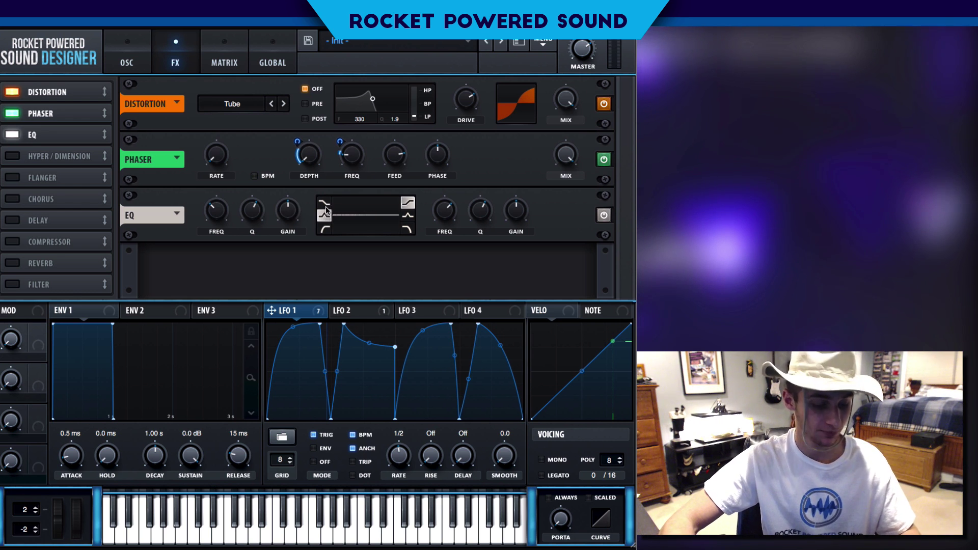
drag(296, 219, 287, 196)
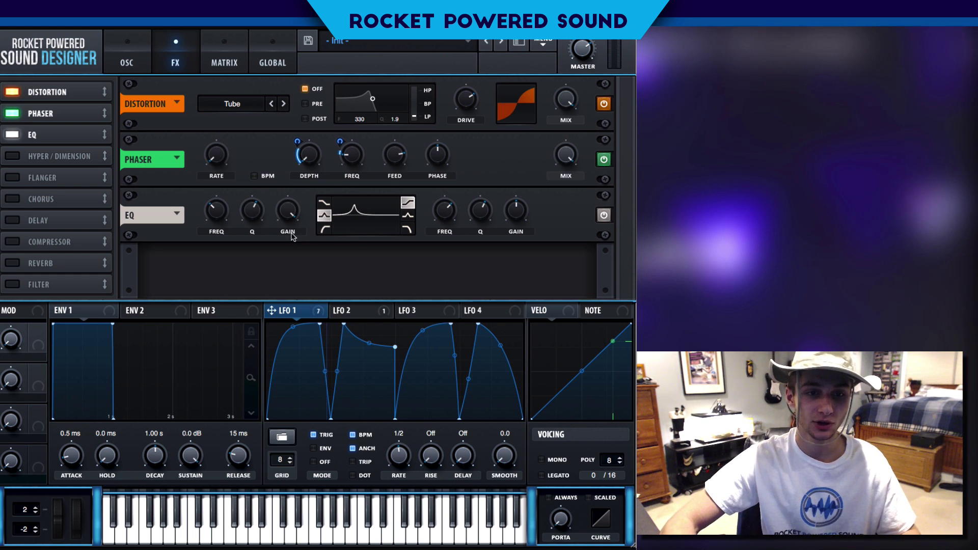
drag(293, 232, 293, 264)
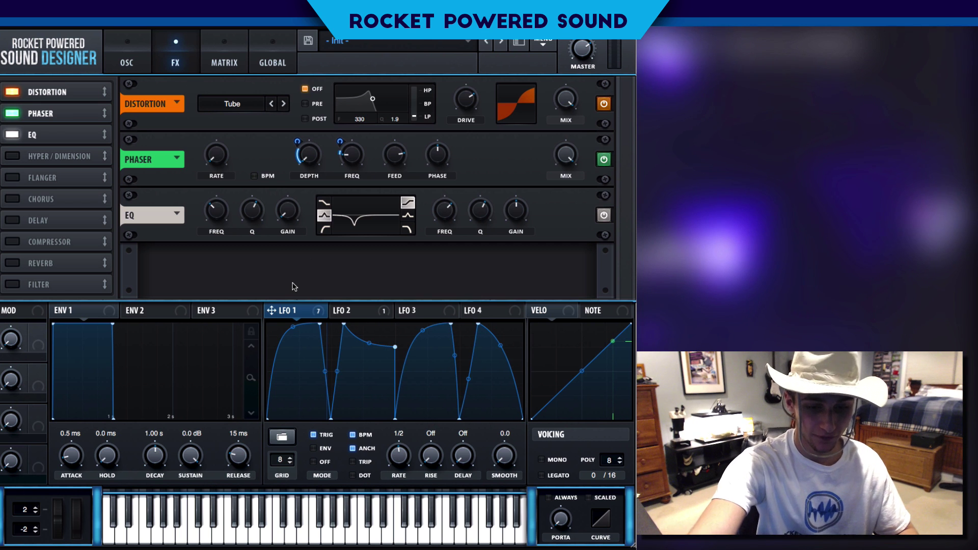
Raise the EQ low band's frequency and assign LFO 1 to modulate it
drag(222, 215, 223, 174)
drag(272, 310, 212, 201)
drag(193, 210, 185, 213)
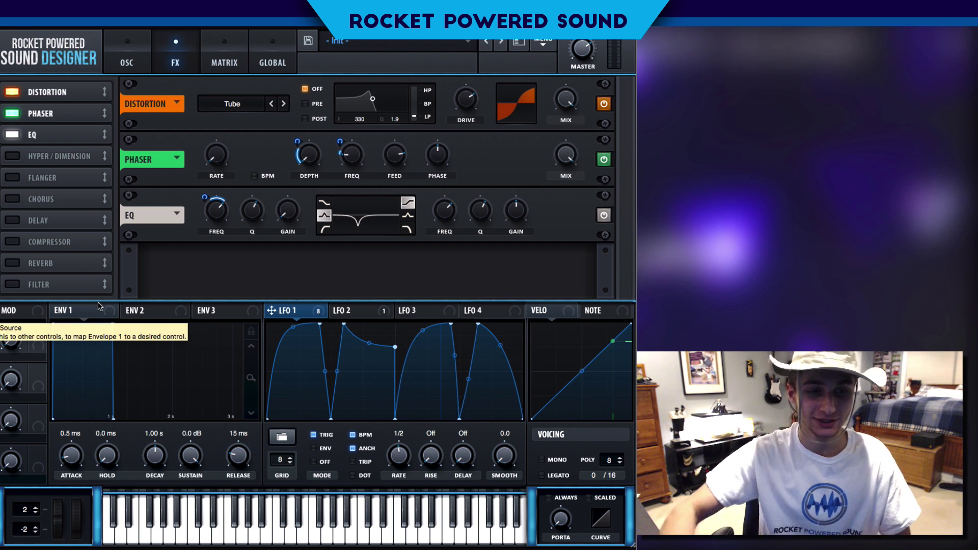
Enable the compressor, place it after the EQ, and turn on its multiband mode
click(18, 242)
drag(30, 242, 30, 157)
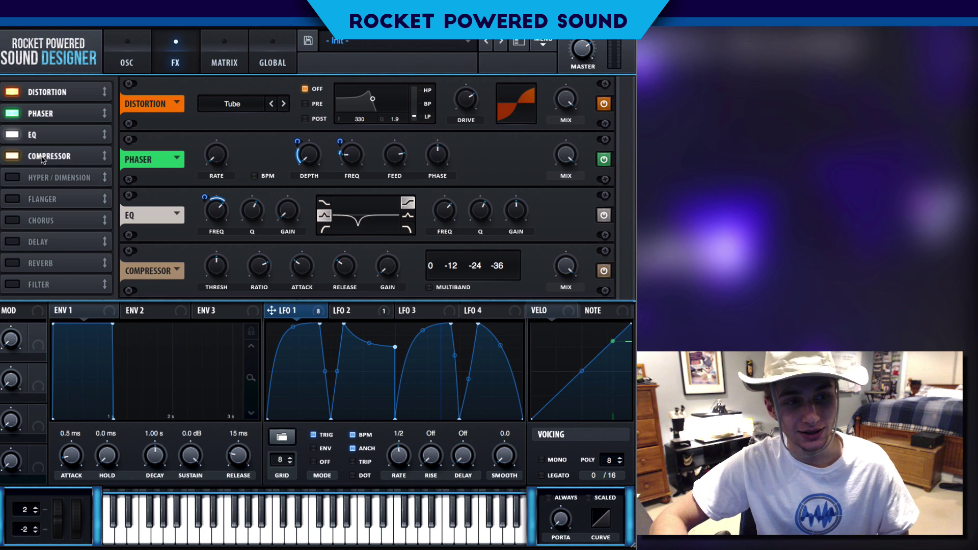
click(429, 287)
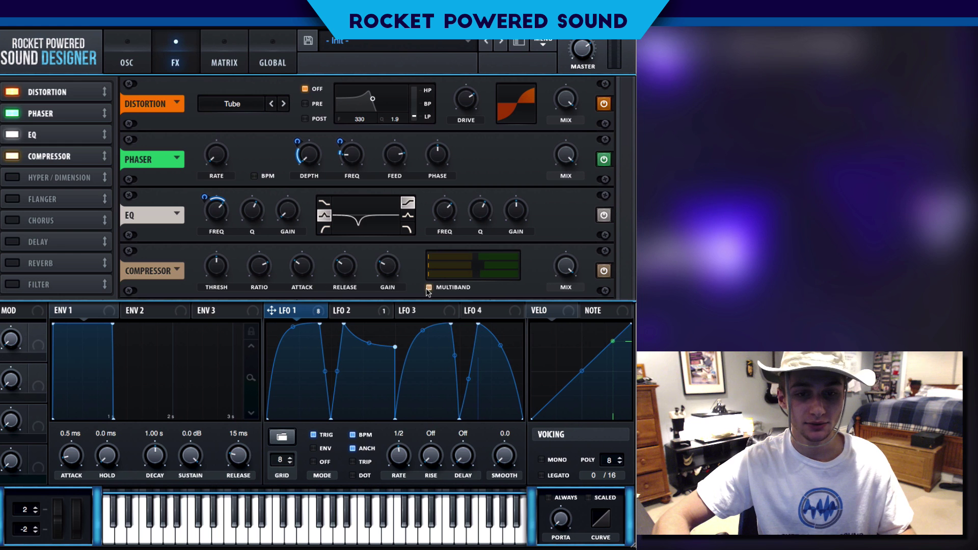
Set the compressor gain to 15.0 dB, and lower the phaser mix after comparing the sound with the phaser bypassed and enabled
drag(398, 268, 395, 250)
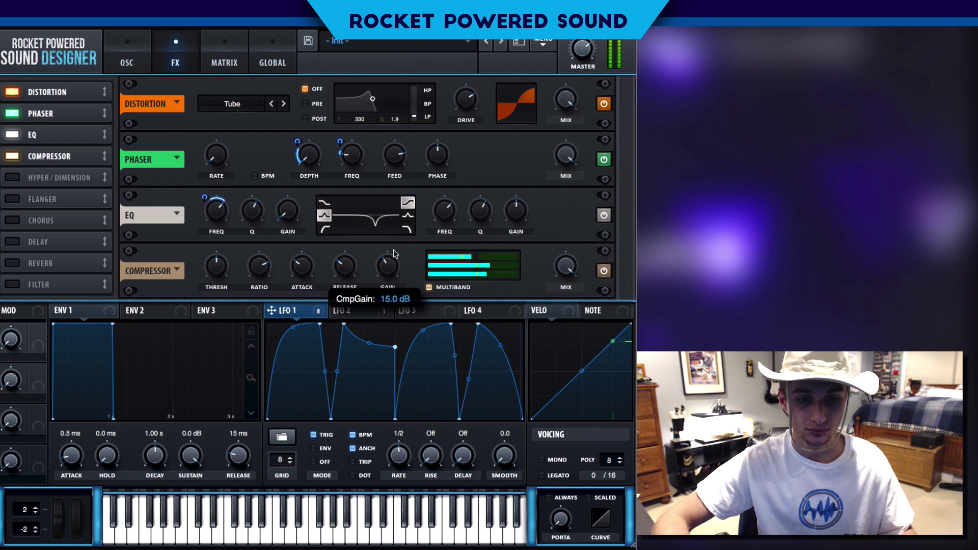
click(146, 61)
click(176, 60)
click(12, 114)
click(11, 114)
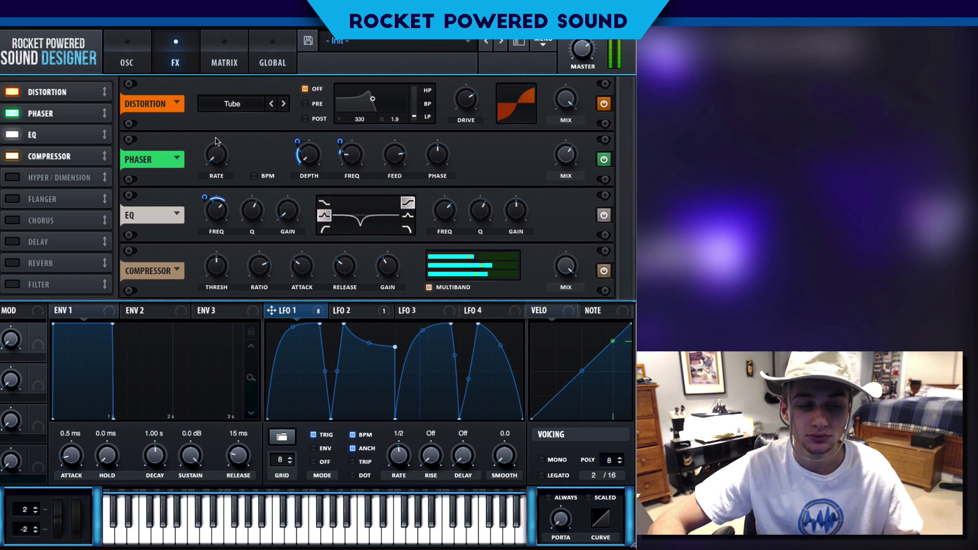
Enable Hyper/Dimension, set Hyper unison to 5 and raise its detune, and turn the Dimension size fully down with its mix raised
click(37, 181)
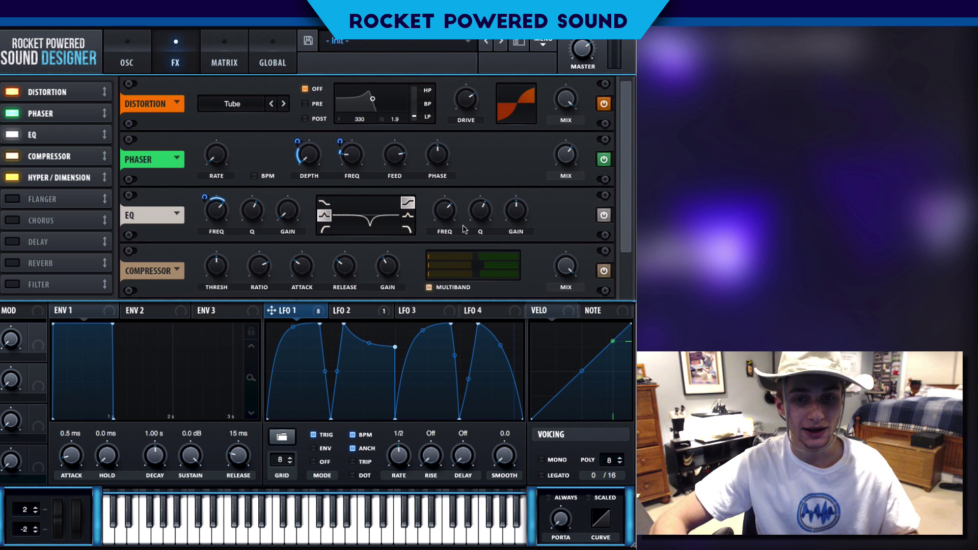
scroll(632, 248, down, 1)
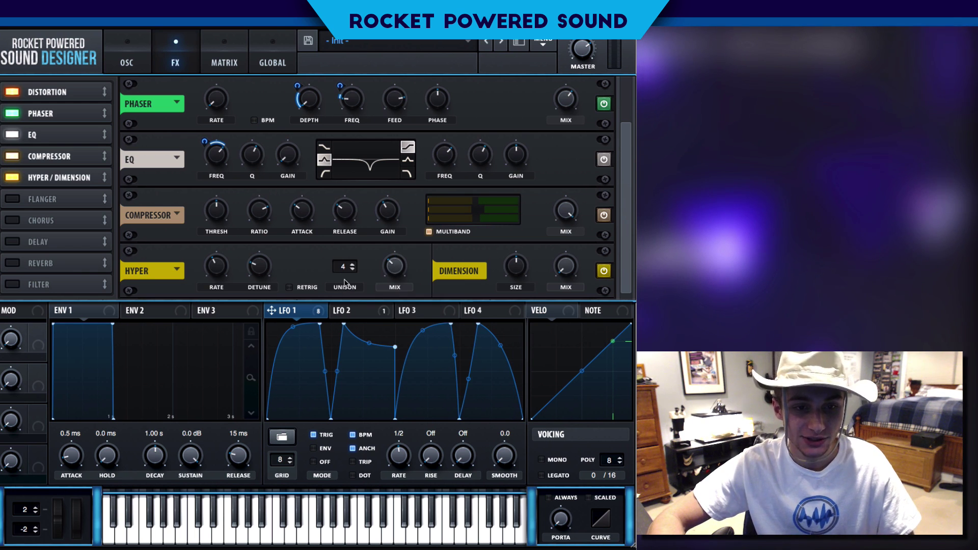
drag(340, 271, 342, 262)
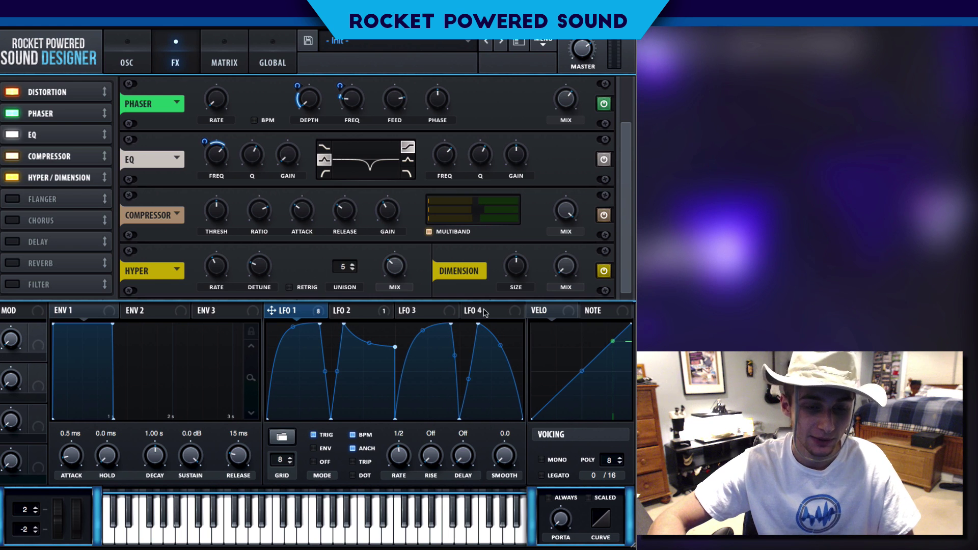
drag(271, 265, 238, 266)
drag(516, 260, 483, 292)
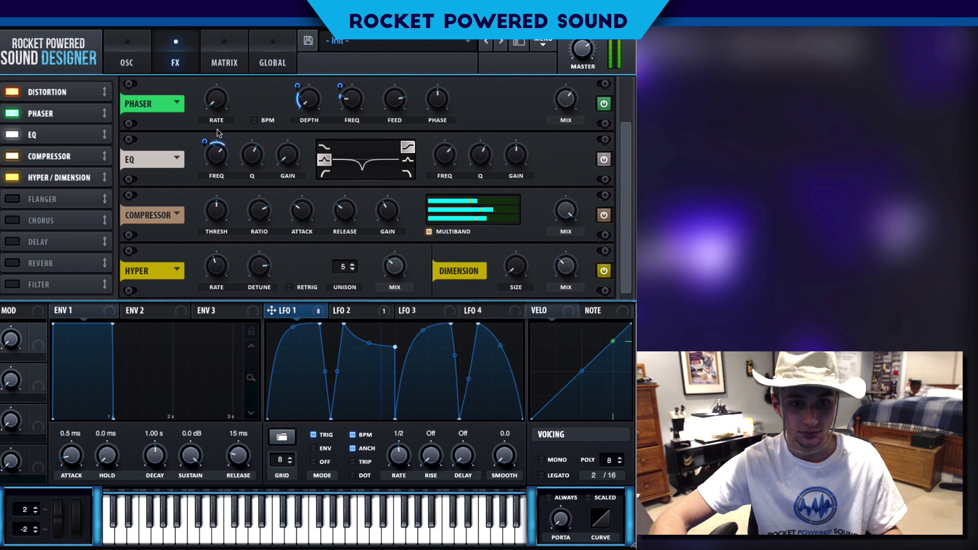
Return to the oscillator page and check which modulator is assigned to oscillator B's warp
click(136, 56)
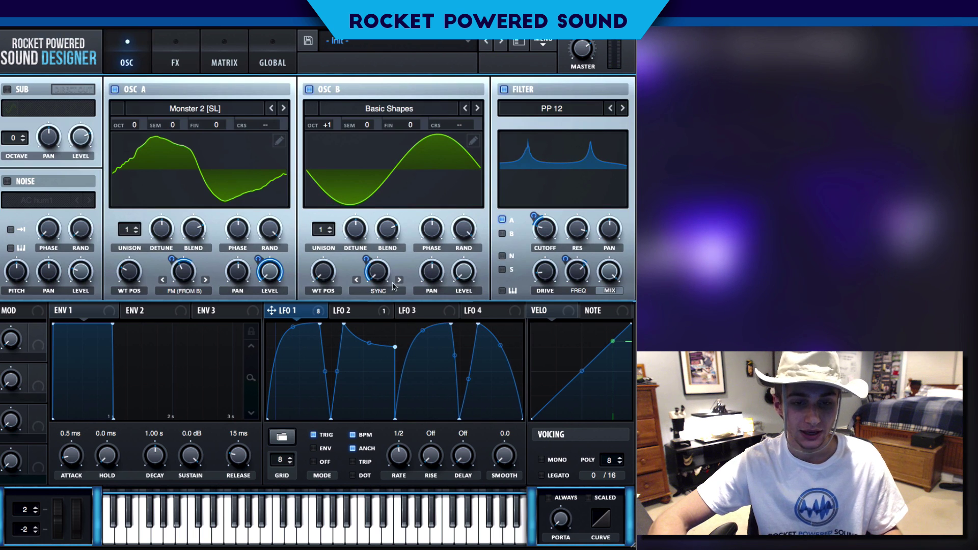
mouse_move(388, 265)
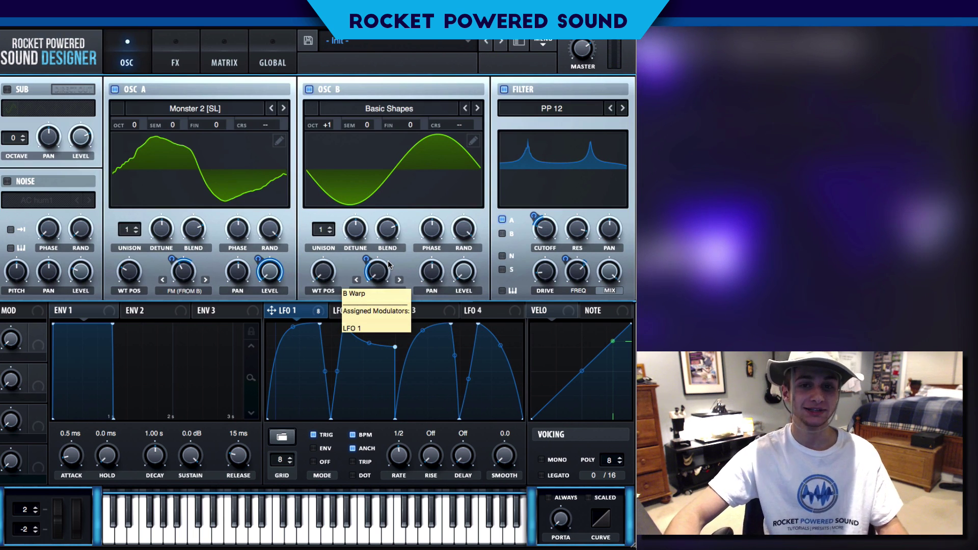